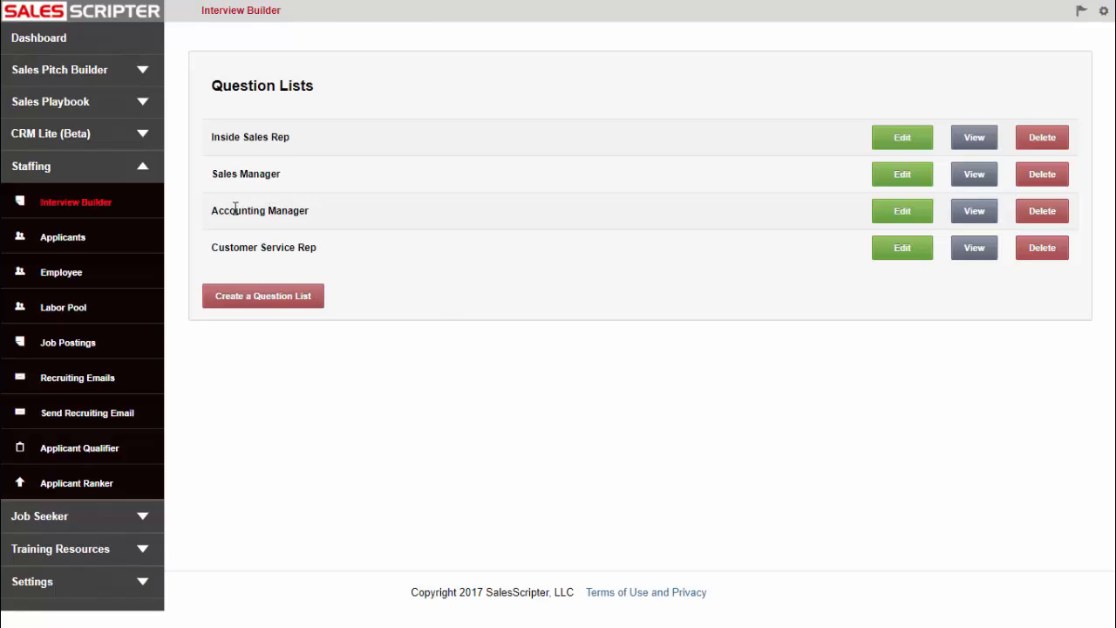
Create a new interview question list named "Outside Sales Executive"
left_click(259, 301)
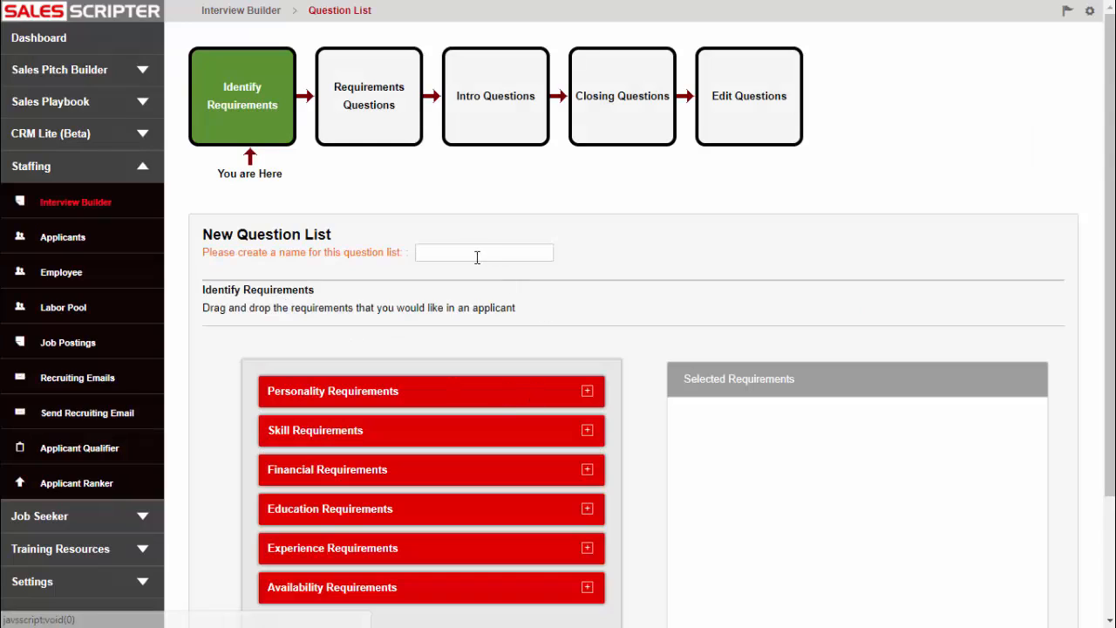
left_click(473, 256)
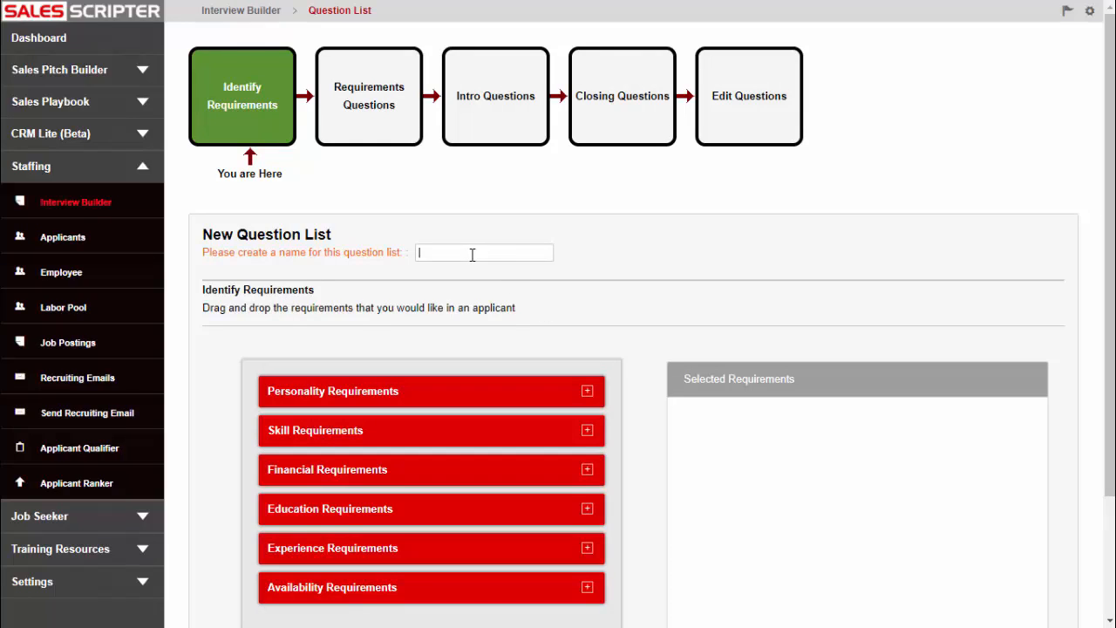
type("Outside Sales Executive")
Add "Strong work ethic" from the Personality Requirements to the selected requirements
scroll(641, 314, "down", 1)
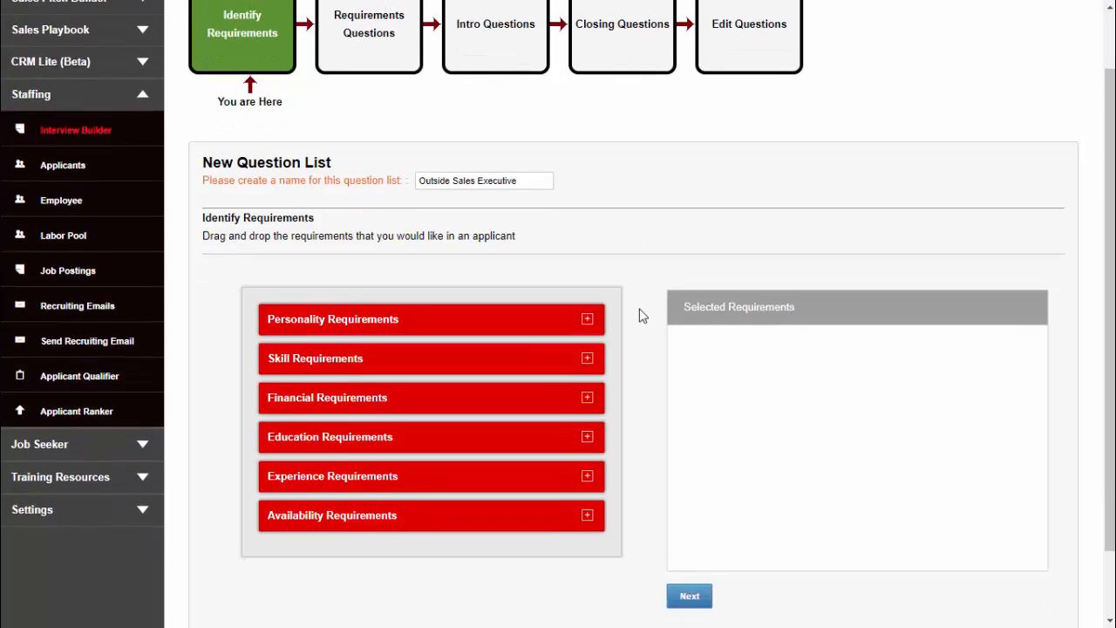
scroll(641, 315, "up", 1)
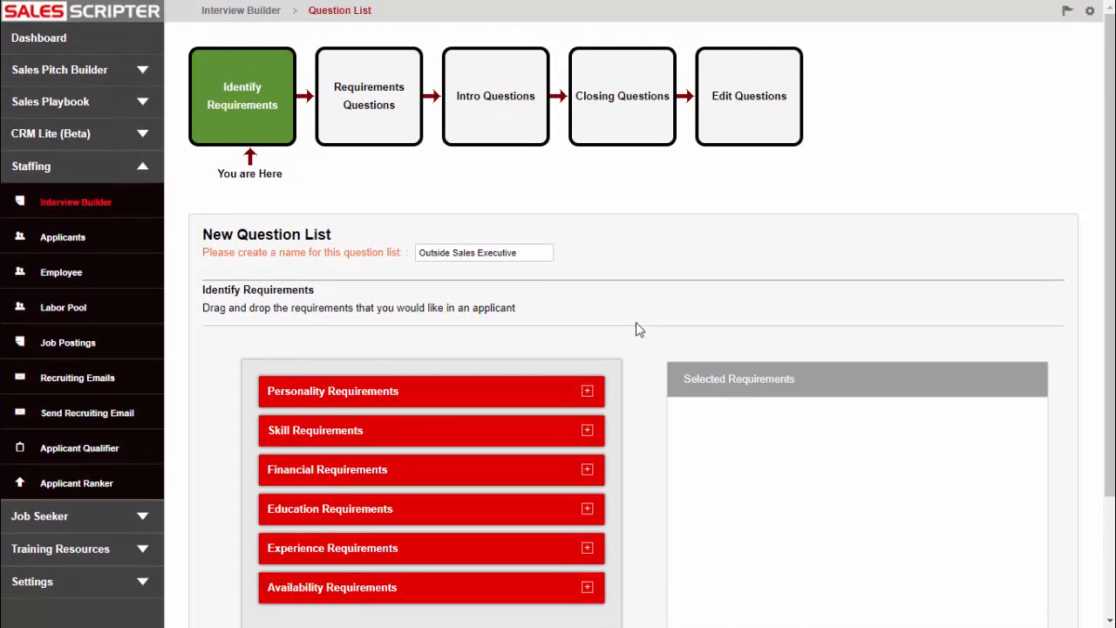
scroll(597, 346, "down", 1)
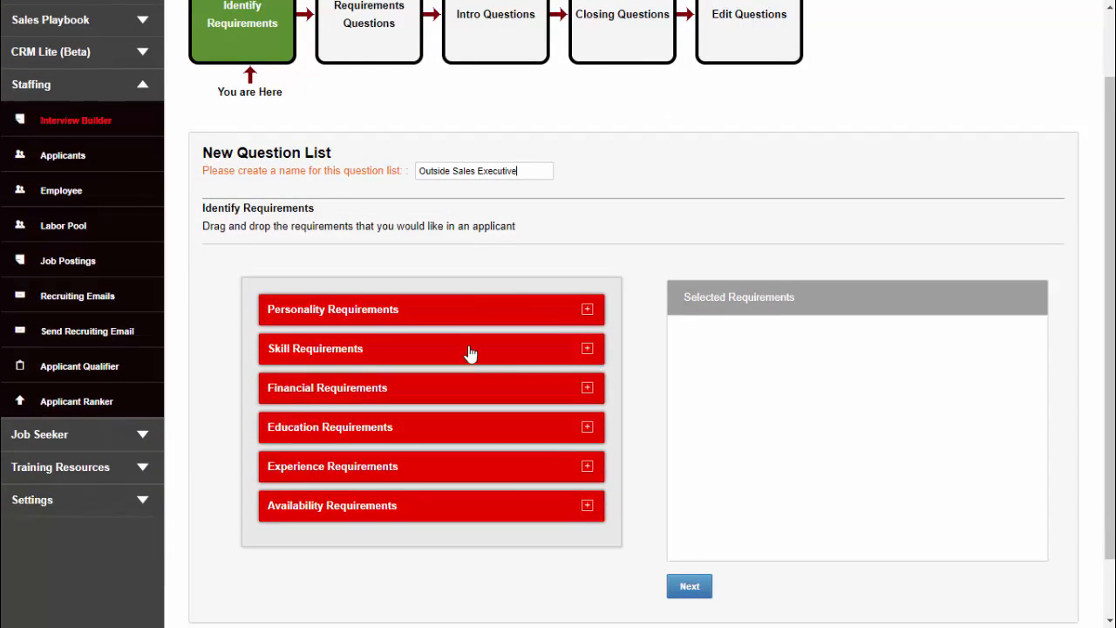
left_click(588, 311)
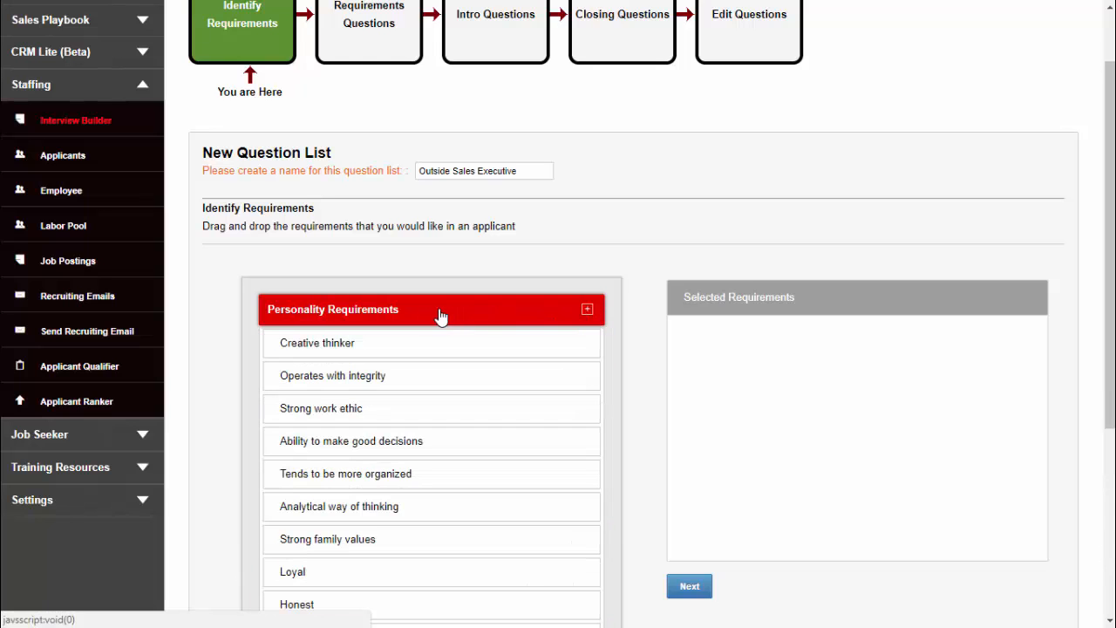
left_click(436, 312)
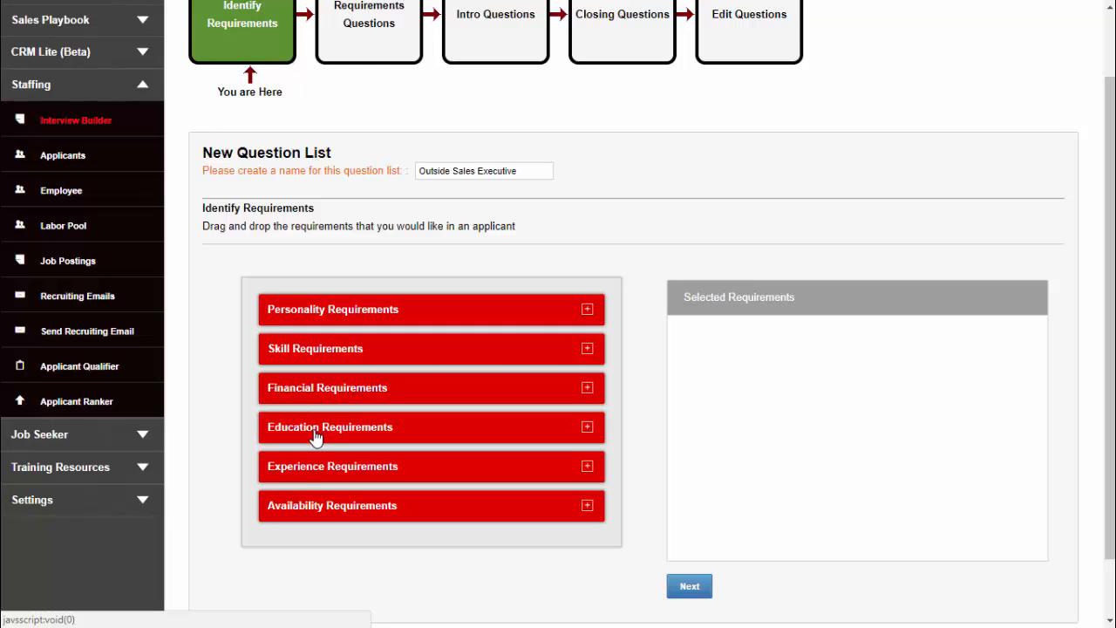
left_click(588, 312)
scroll(523, 443, "down", 5)
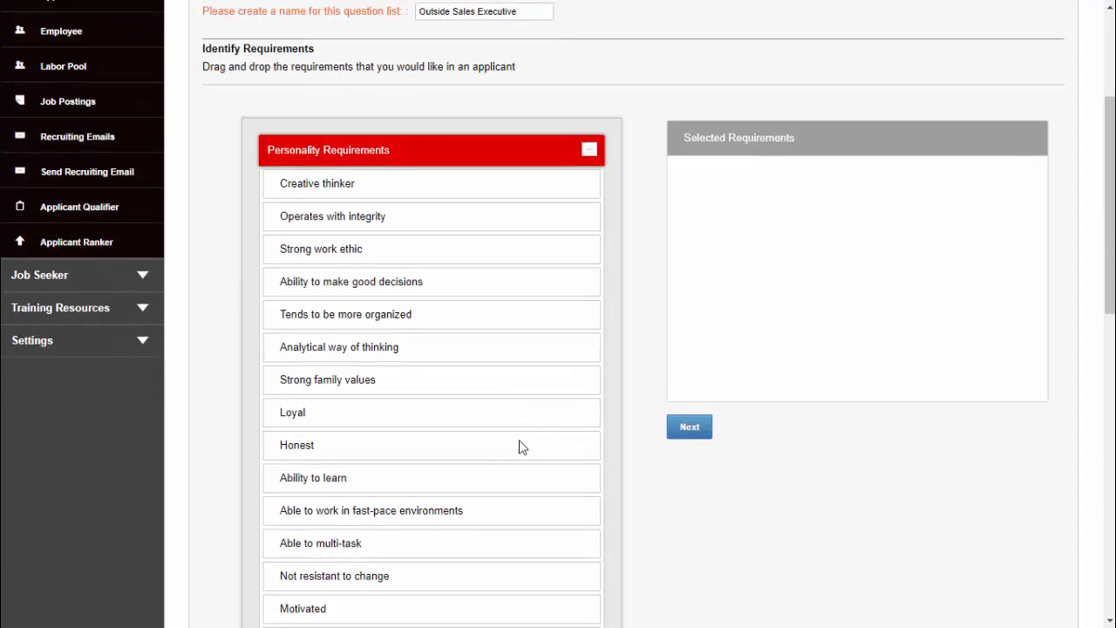
scroll(517, 447, "down", 8)
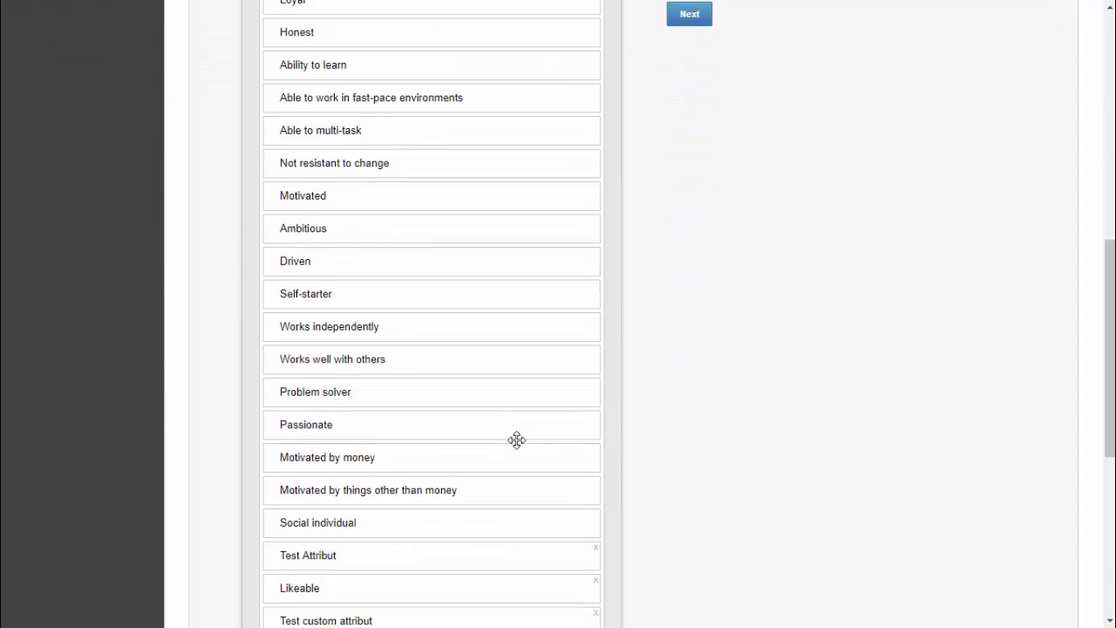
scroll(517, 440, "up", 13)
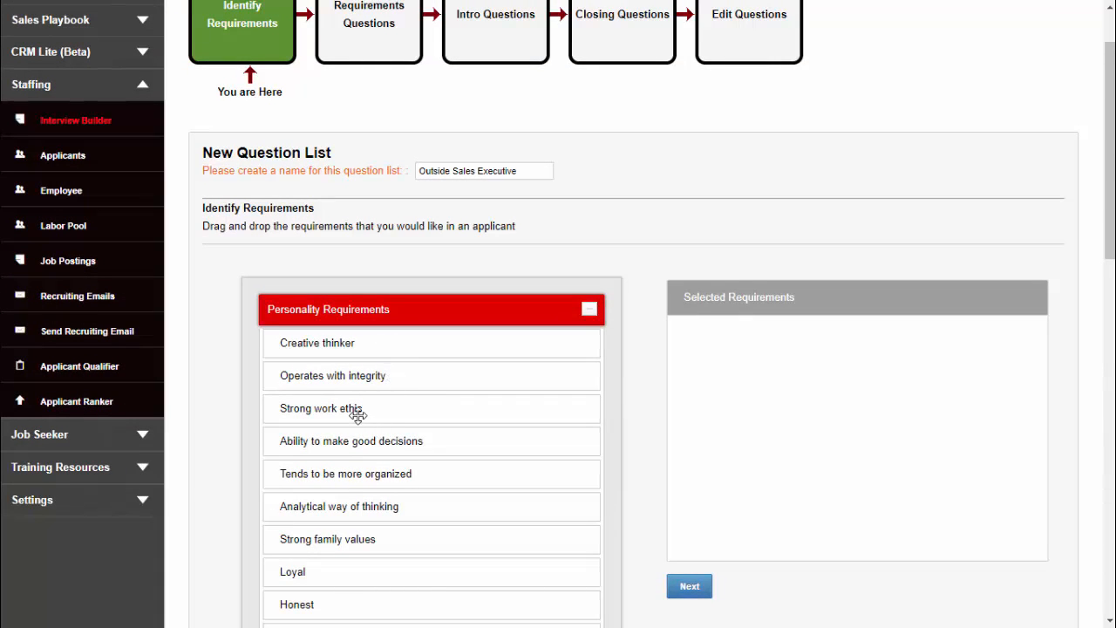
left_click_drag(346, 411, 725, 376)
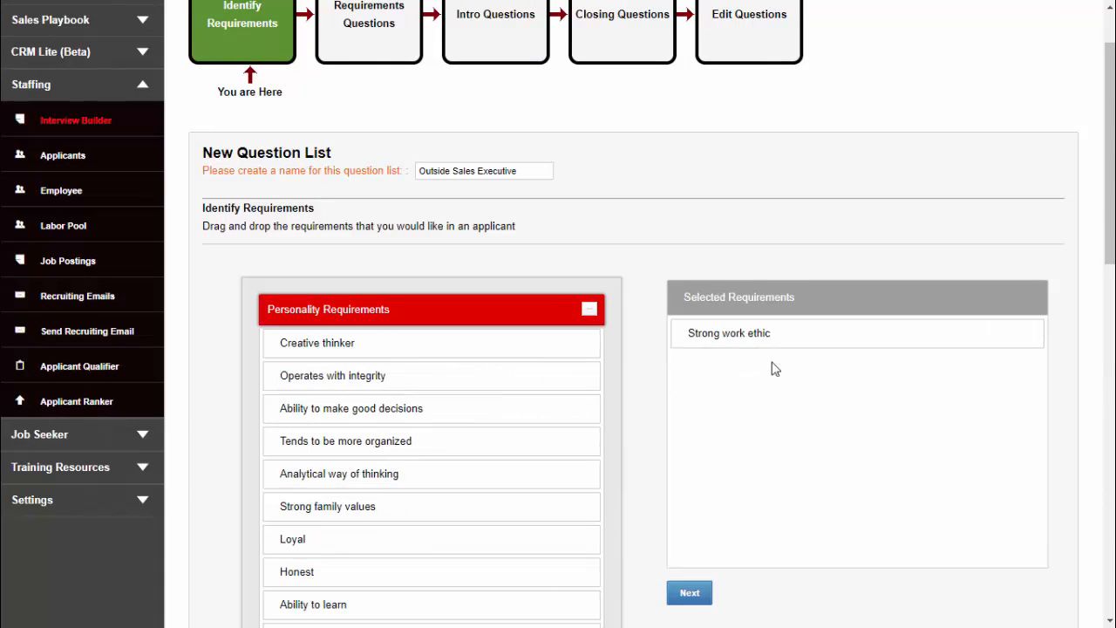
Add the "Motivated" and "Works independently" personality requirements to the selected requirements
scroll(454, 401, "down", 3)
scroll(362, 410, "down", 2)
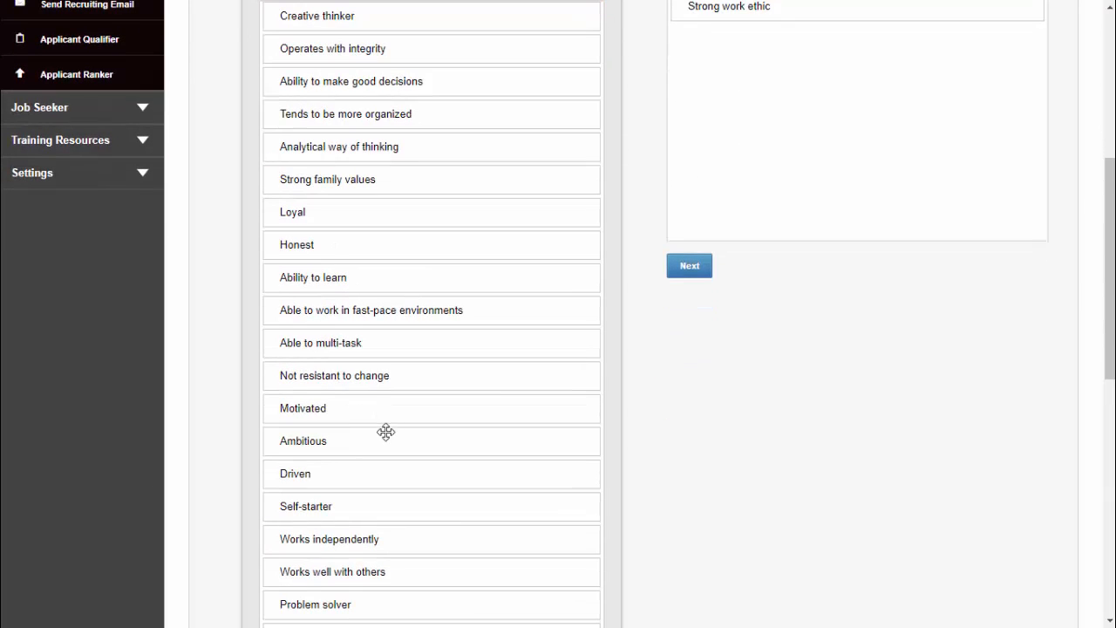
left_click_drag(332, 406, 758, 75)
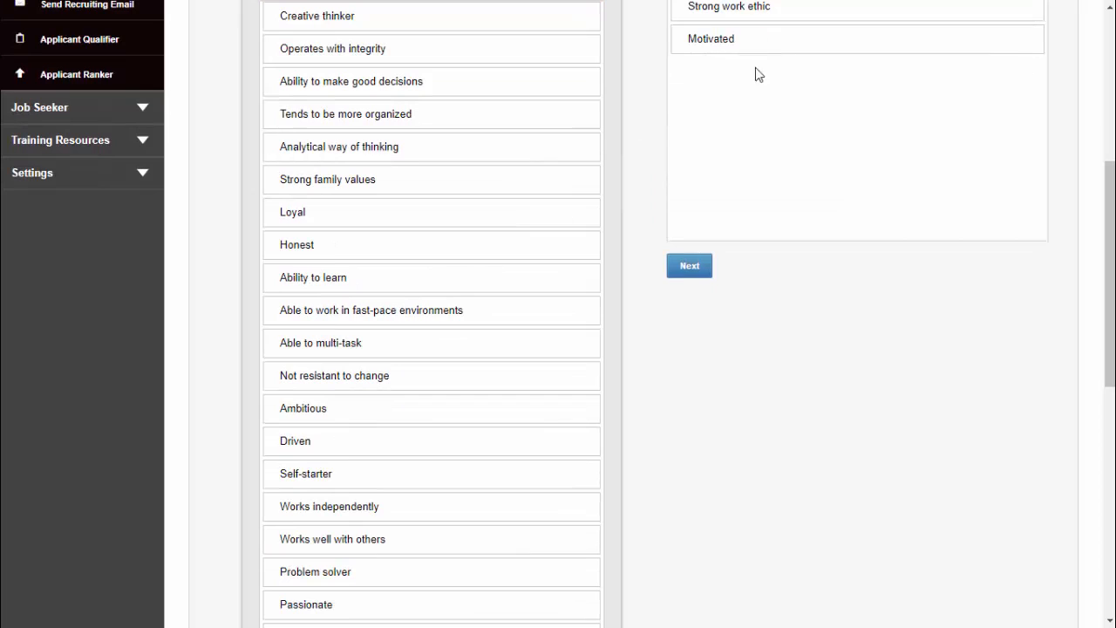
scroll(727, 131, "up", 2)
scroll(662, 237, "down", 3)
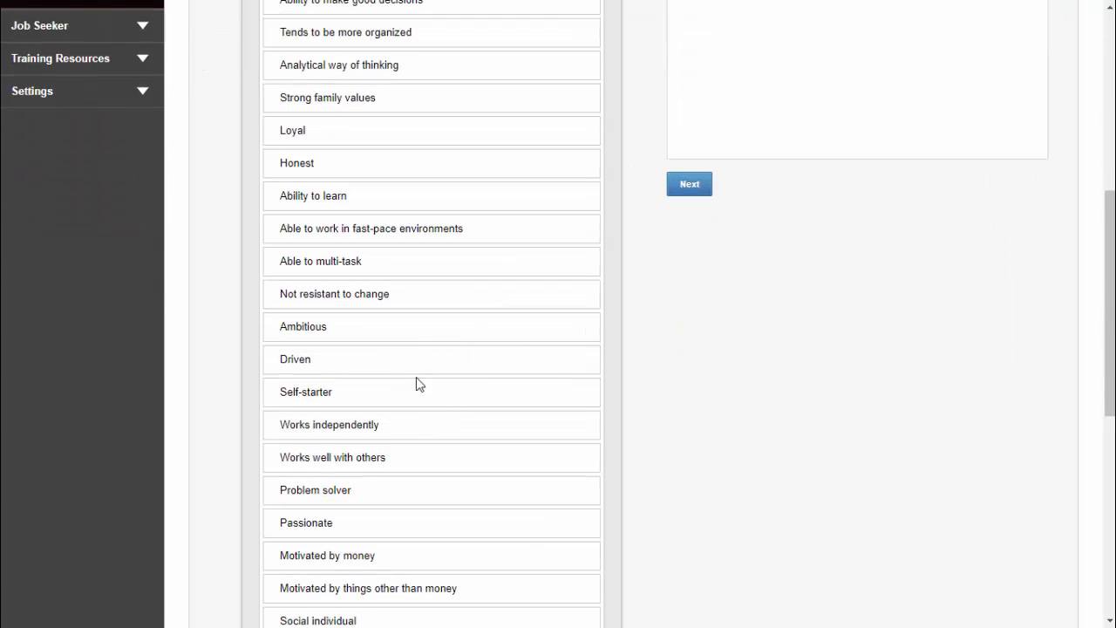
left_click_drag(340, 428, 751, 35)
Add "Sales skills" and "Computer skills" from the Skill Requirements to the selected requirements
scroll(715, 139, "up", 3)
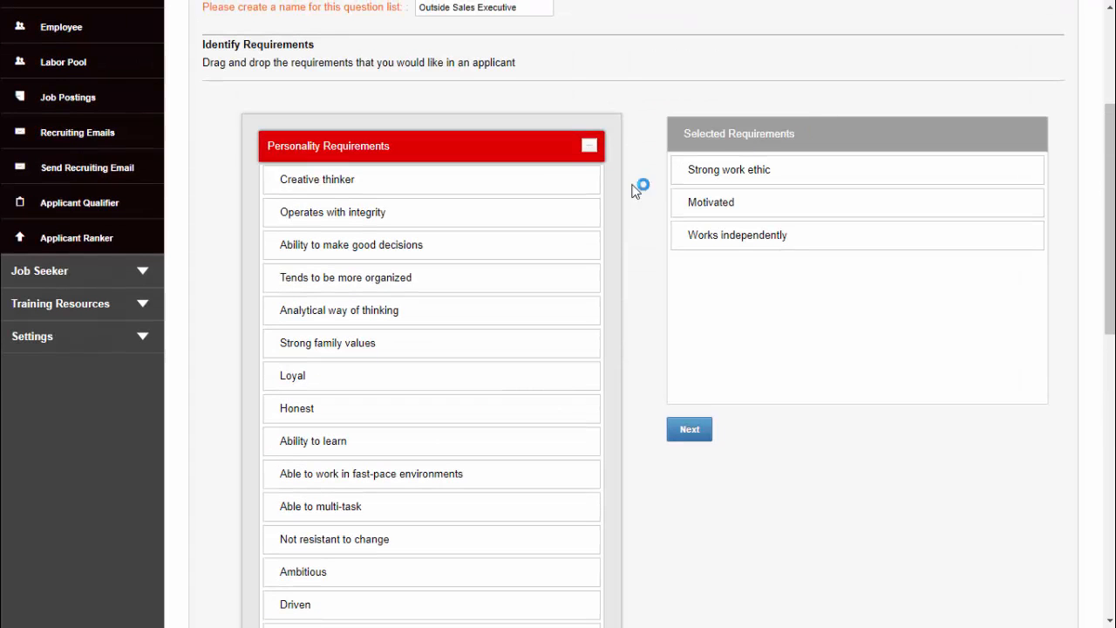
left_click(591, 147)
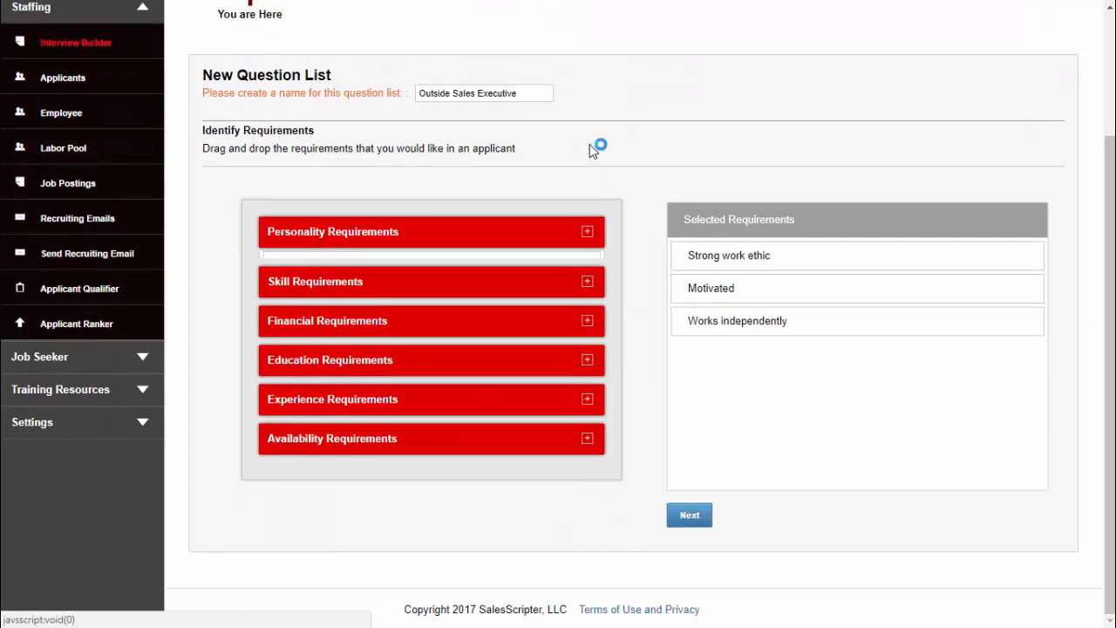
left_click(334, 273)
scroll(340, 279, "down", 1)
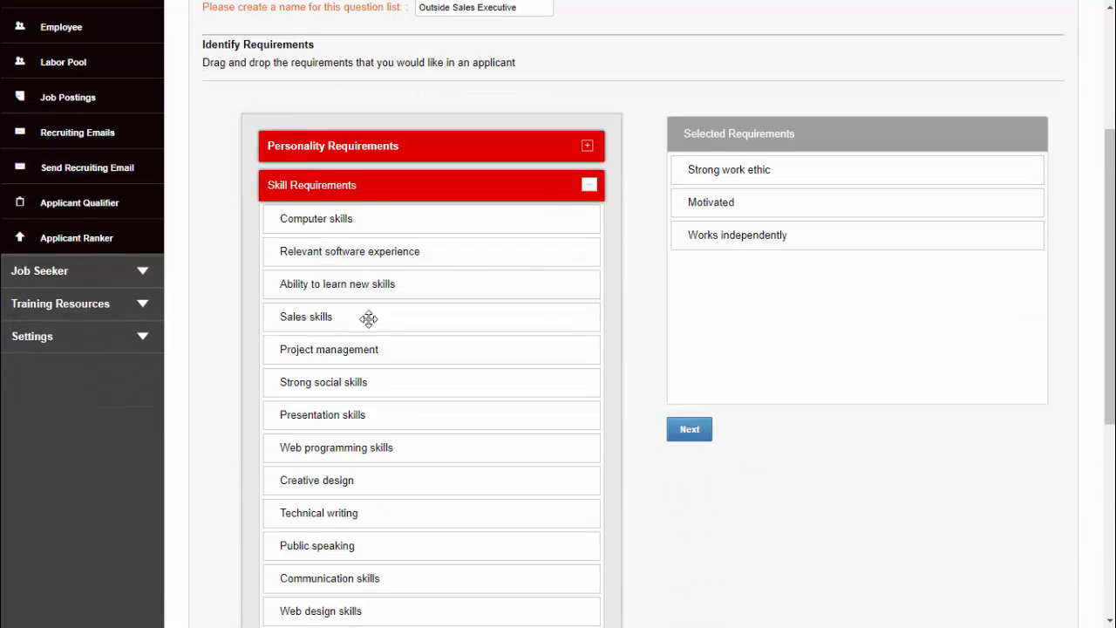
left_click_drag(314, 323, 738, 306)
left_click_drag(358, 214, 750, 347)
left_click(584, 190)
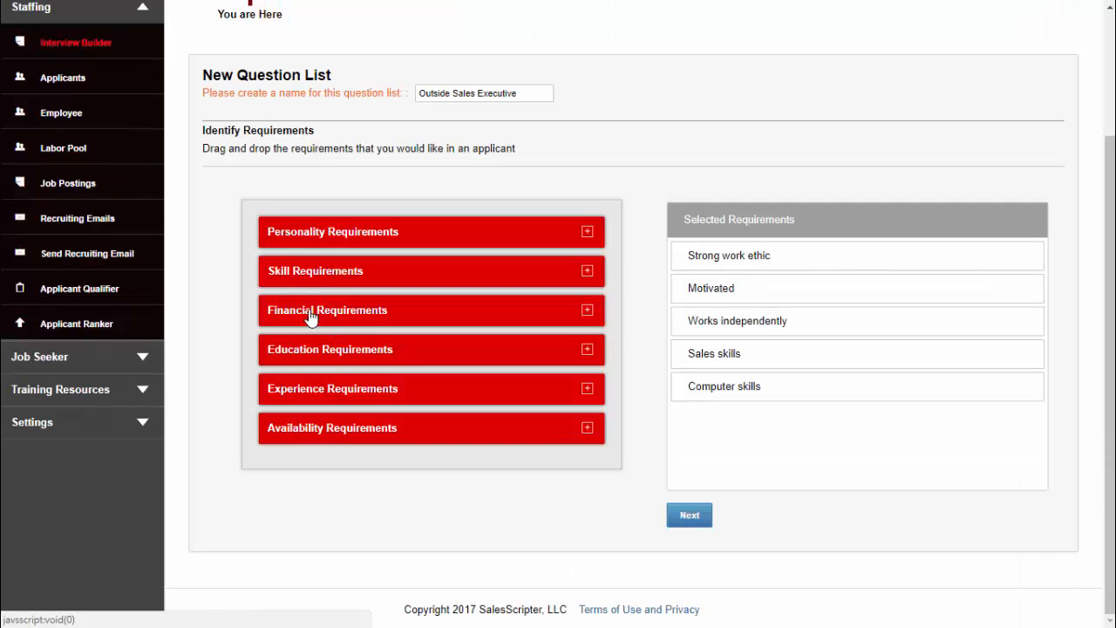
Add "Bachelors Degree" from the Education Requirements and advance to the Requirements Questions stage
left_click(340, 350)
scroll(340, 359, "down", 1)
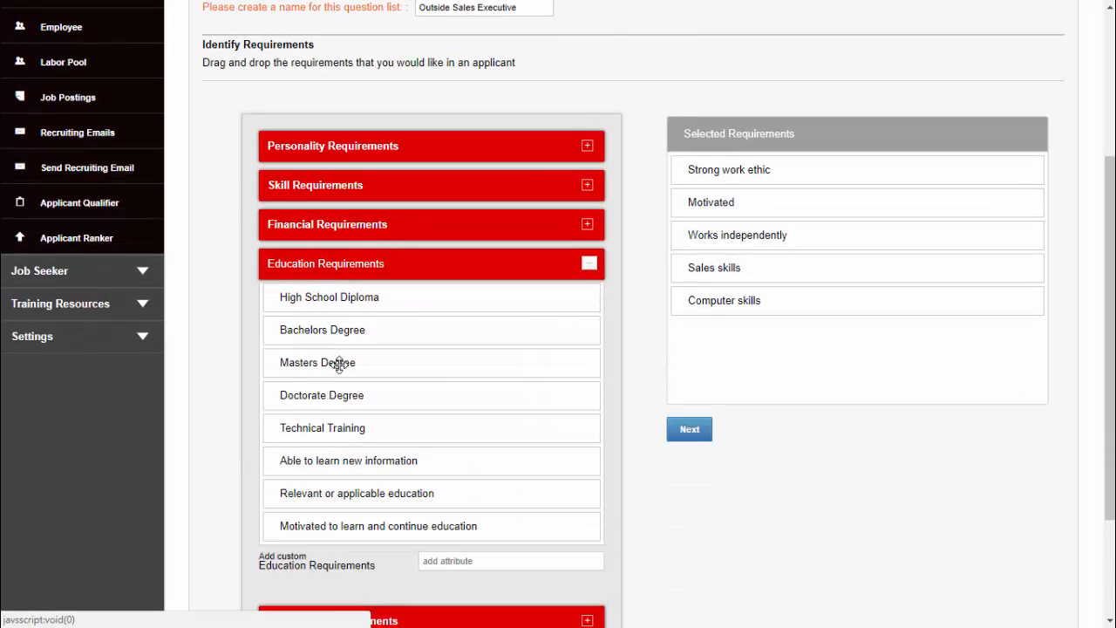
left_click_drag(320, 339, 742, 360)
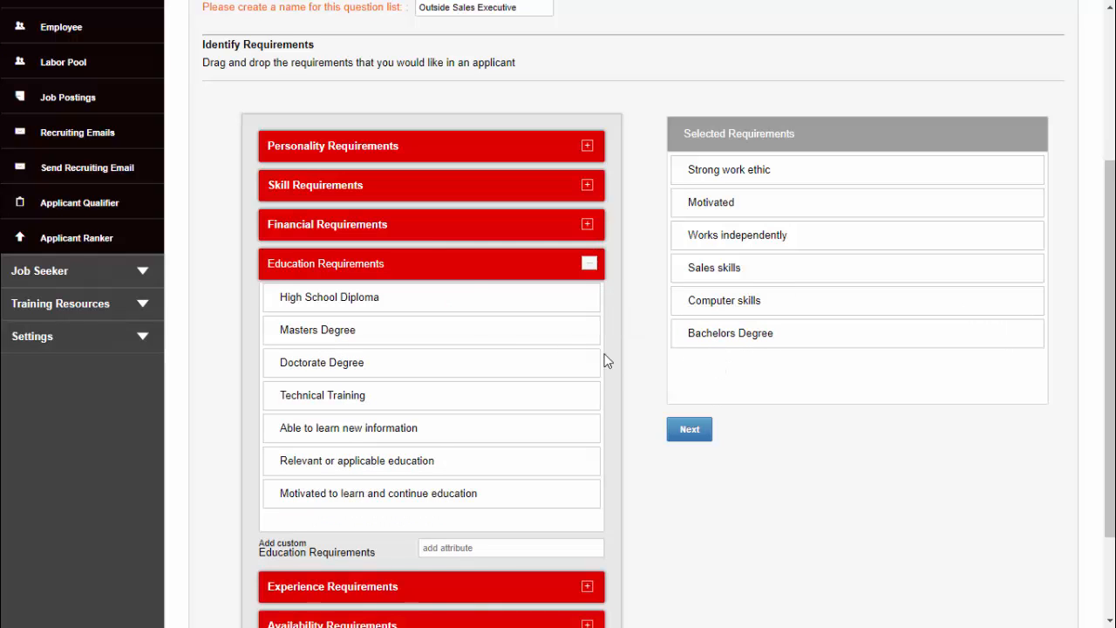
left_click(596, 270)
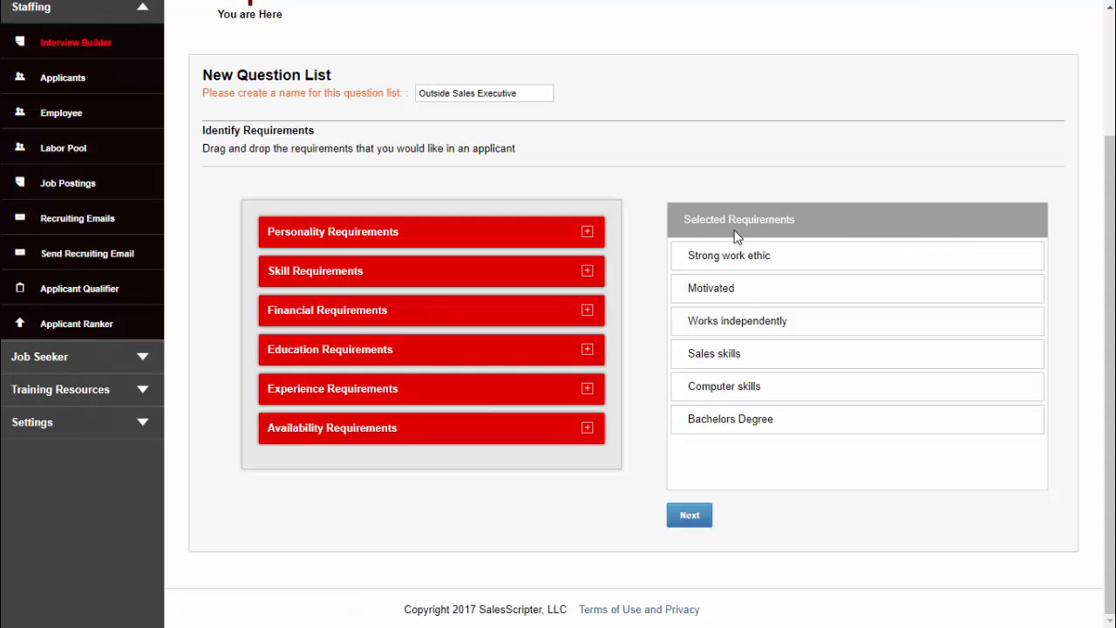
left_click(691, 516)
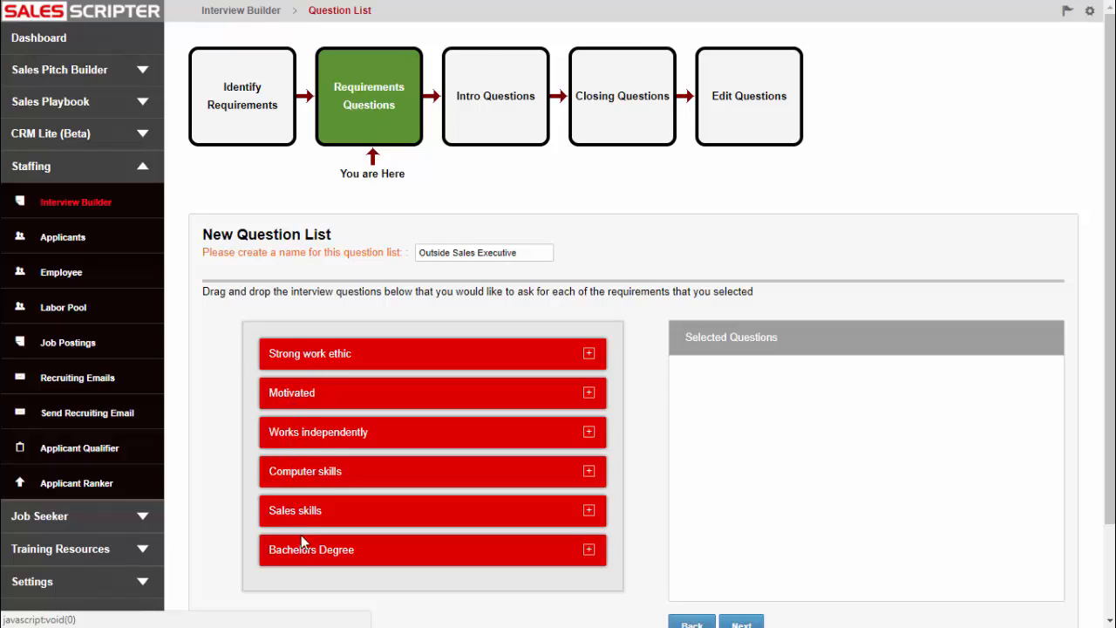
Add the work ethic question "Tell me about your level of work ethic?" to the selected questions
left_click(528, 360)
scroll(359, 361, "down", 1)
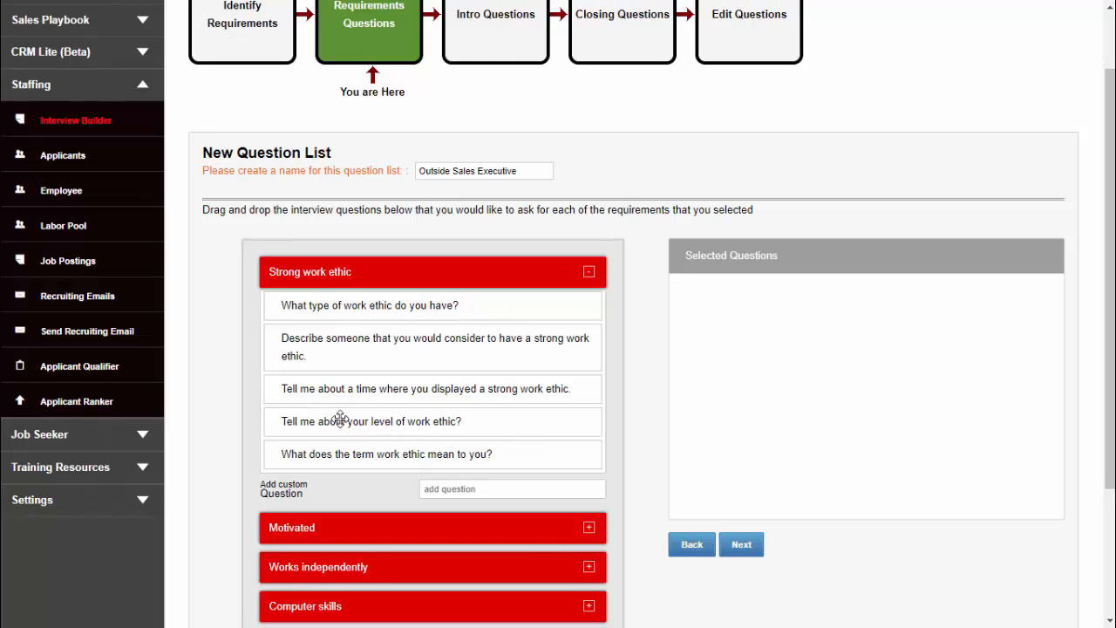
left_click_drag(340, 422, 755, 318)
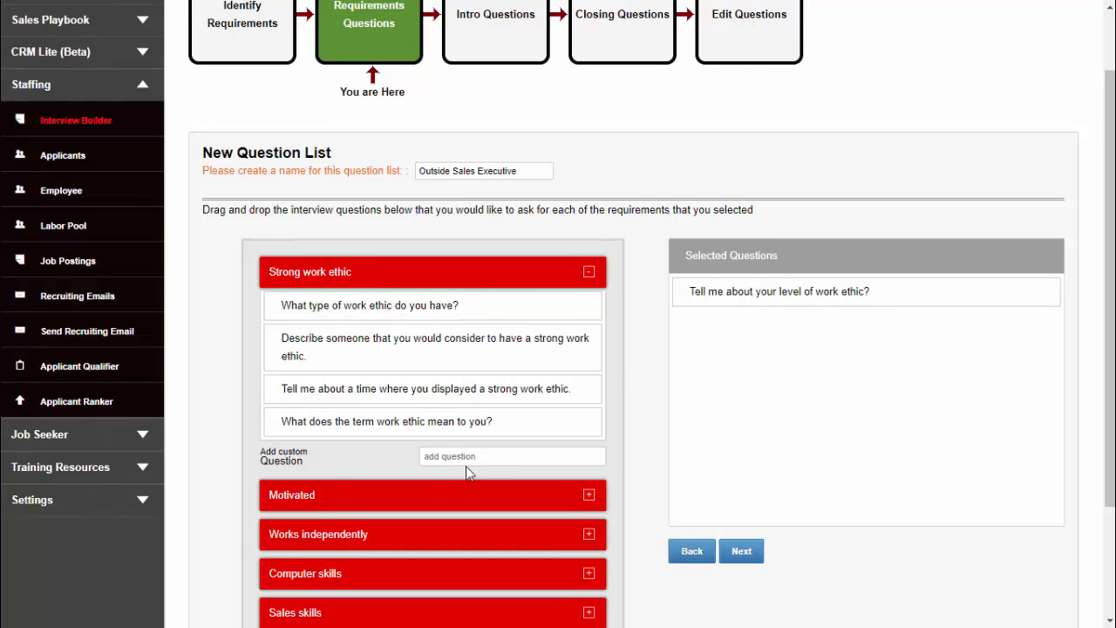
Add the Motivated question "Can you tell me about a time where you were extremely motivated to accomplish something?" to the selected questions
scroll(465, 466, "down", 2)
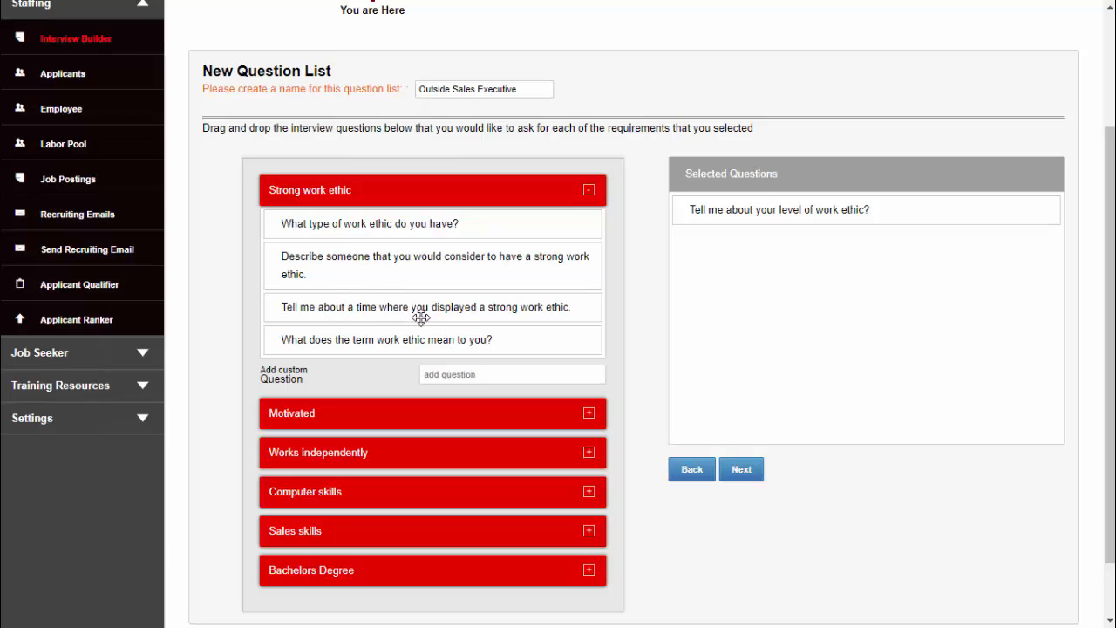
left_click(359, 424)
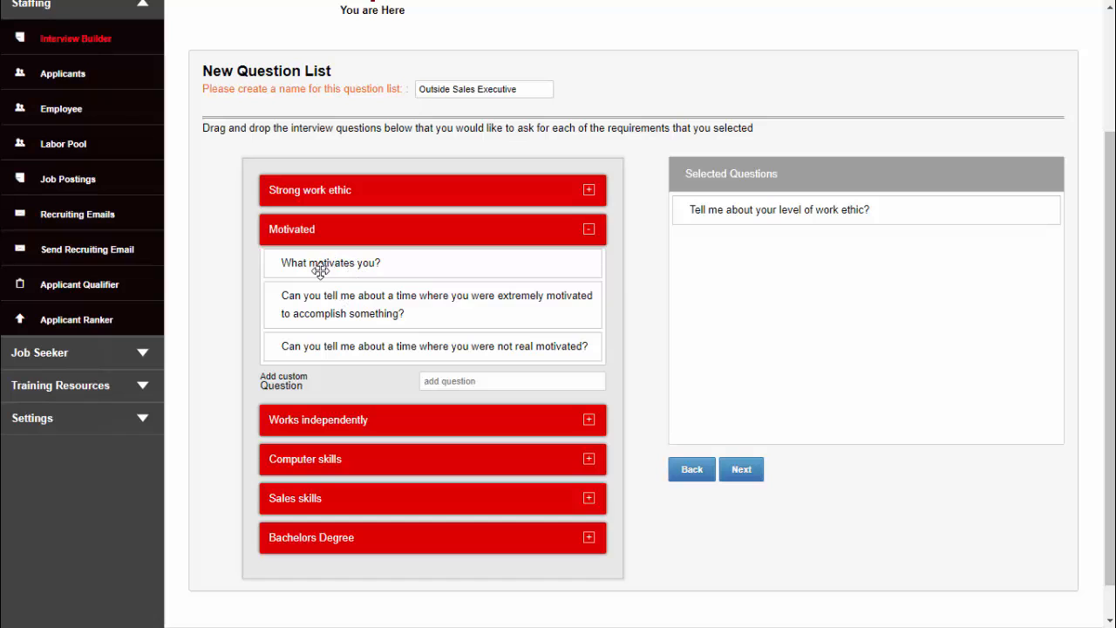
left_click_drag(320, 269, 343, 279)
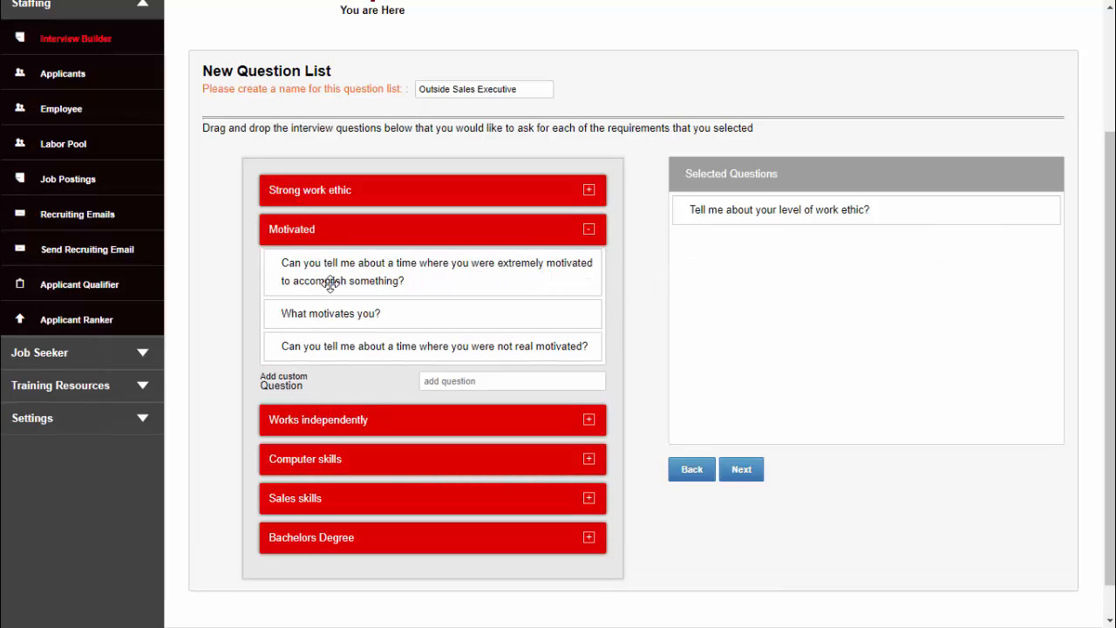
double_click(375, 284)
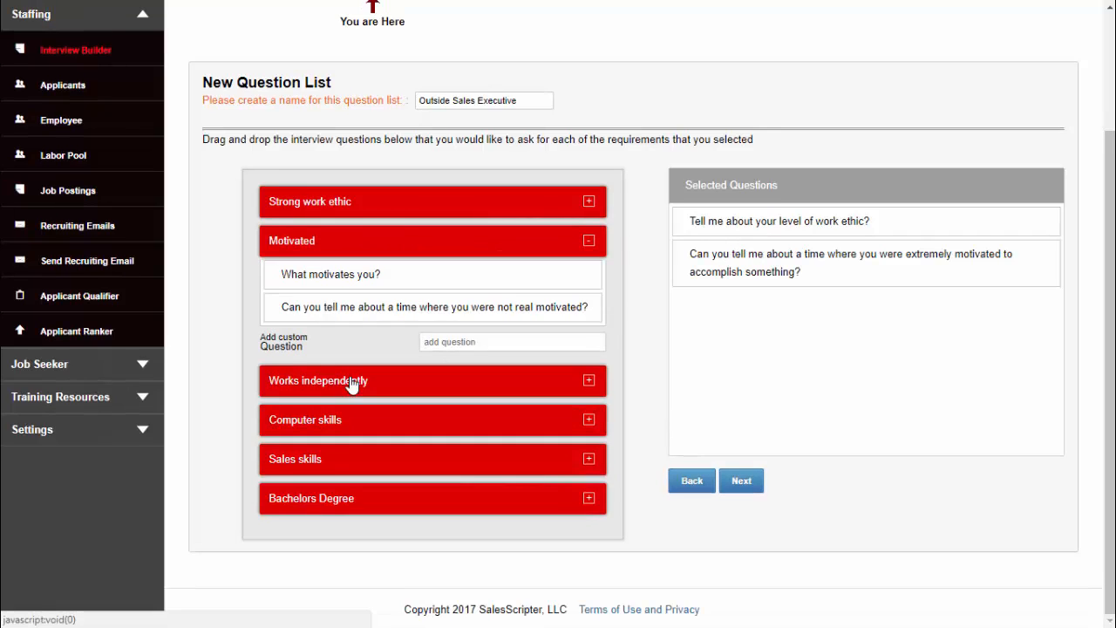
Add the "If you had a choice…" independence question and "Tell me about your level of experience using computers?" to the selected questions
left_click(353, 380)
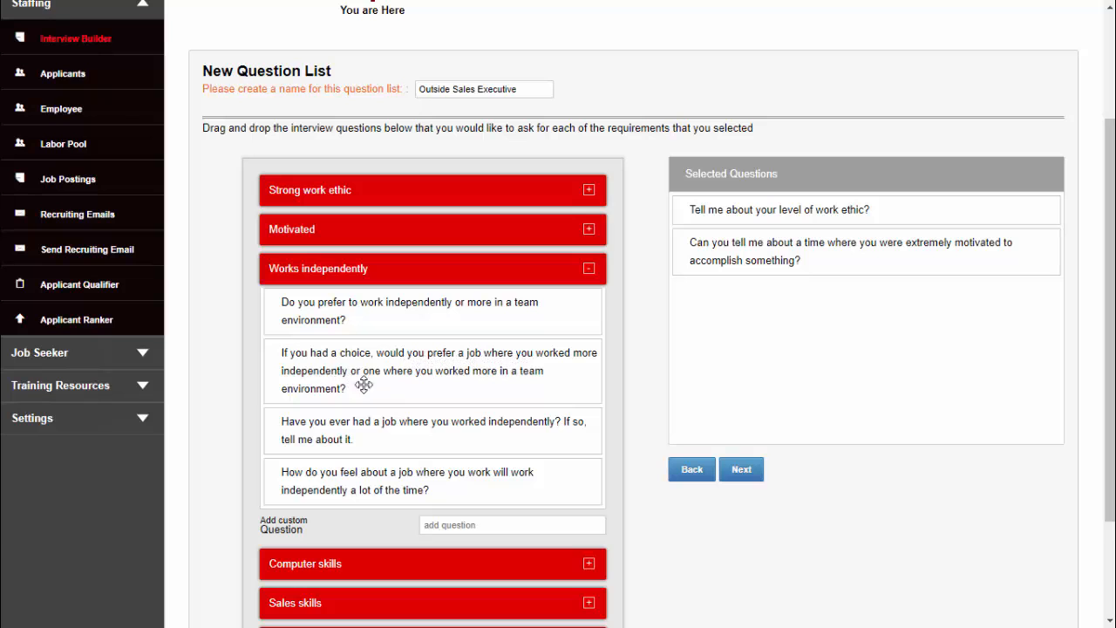
left_click_drag(393, 372, 804, 334)
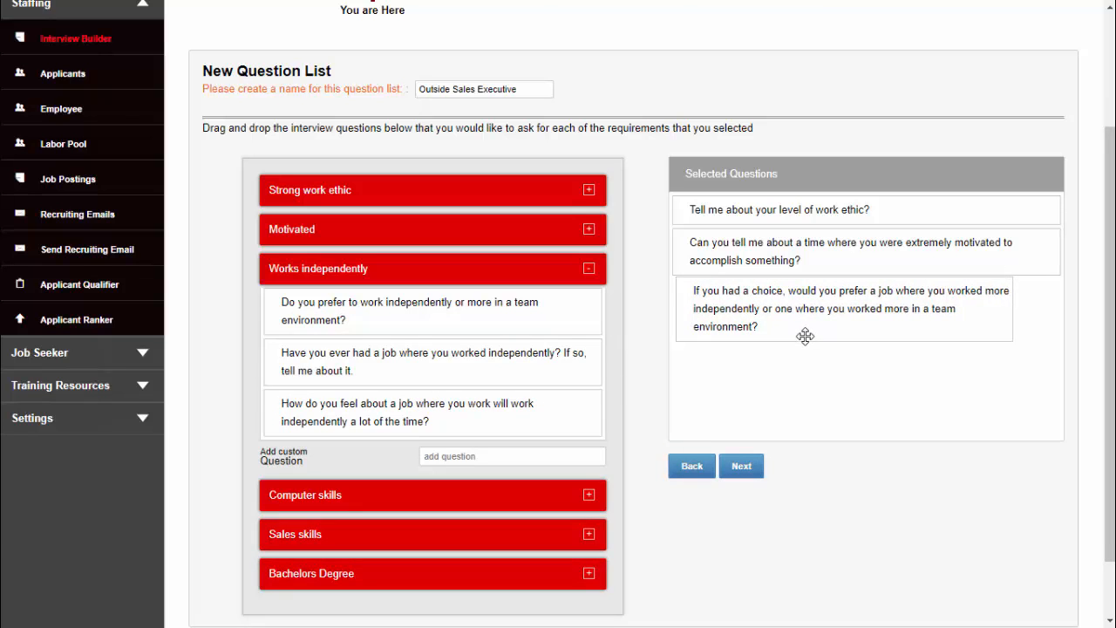
scroll(357, 389, "down", 1)
left_click_drag(357, 389, 778, 297)
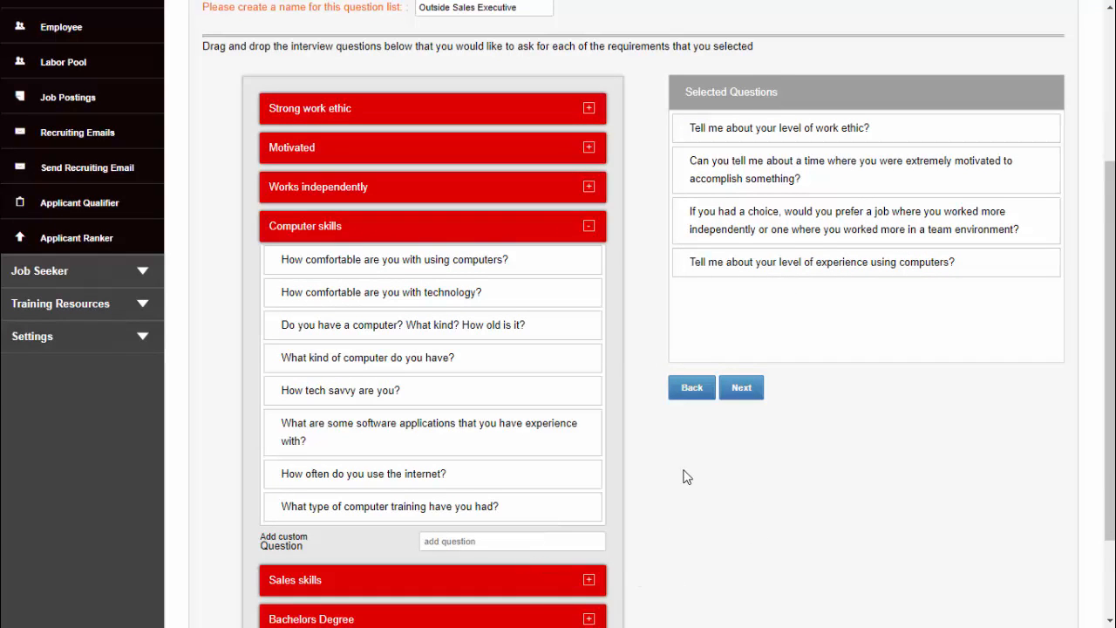
Create the custom Computer skills question "How many years have you used computers?" and add it to the selected questions
scroll(651, 540, "down", 1)
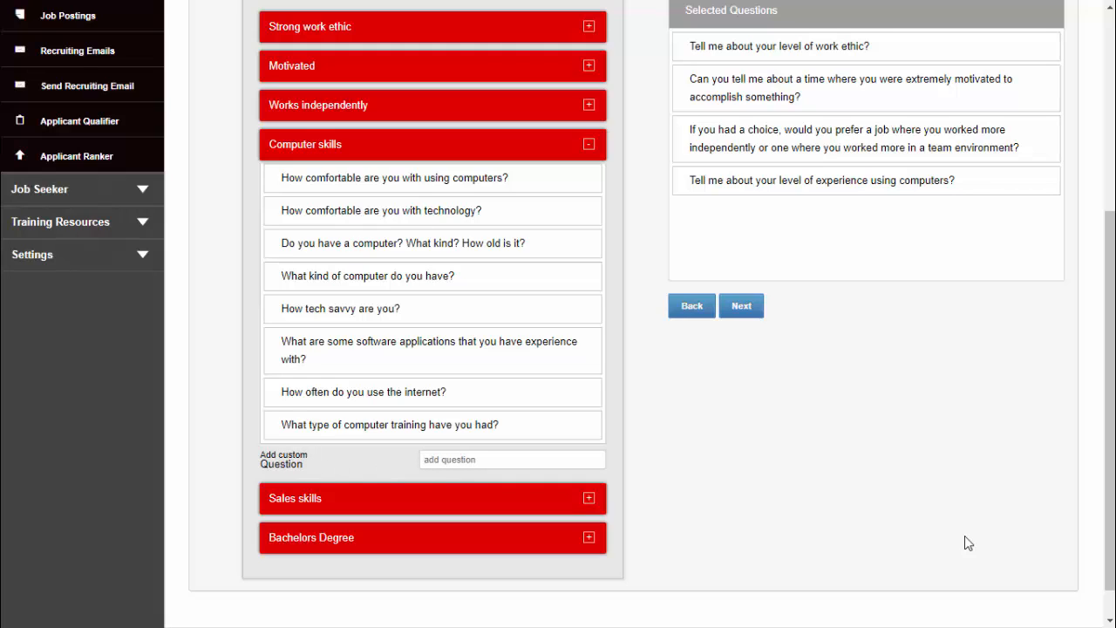
type("How many years have you used computers?")
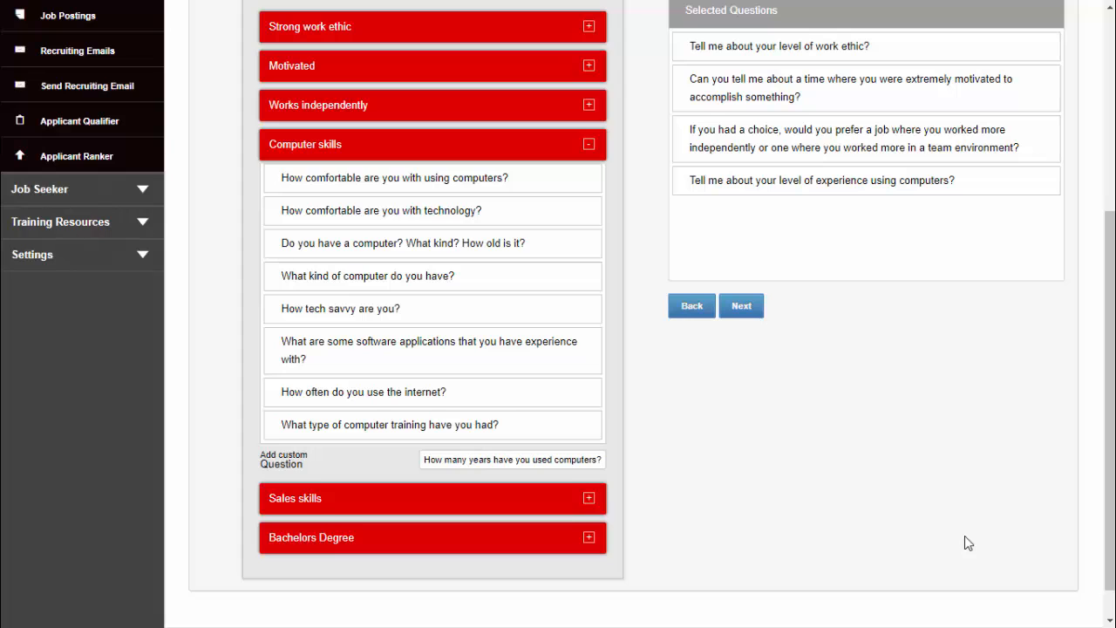
key("Return")
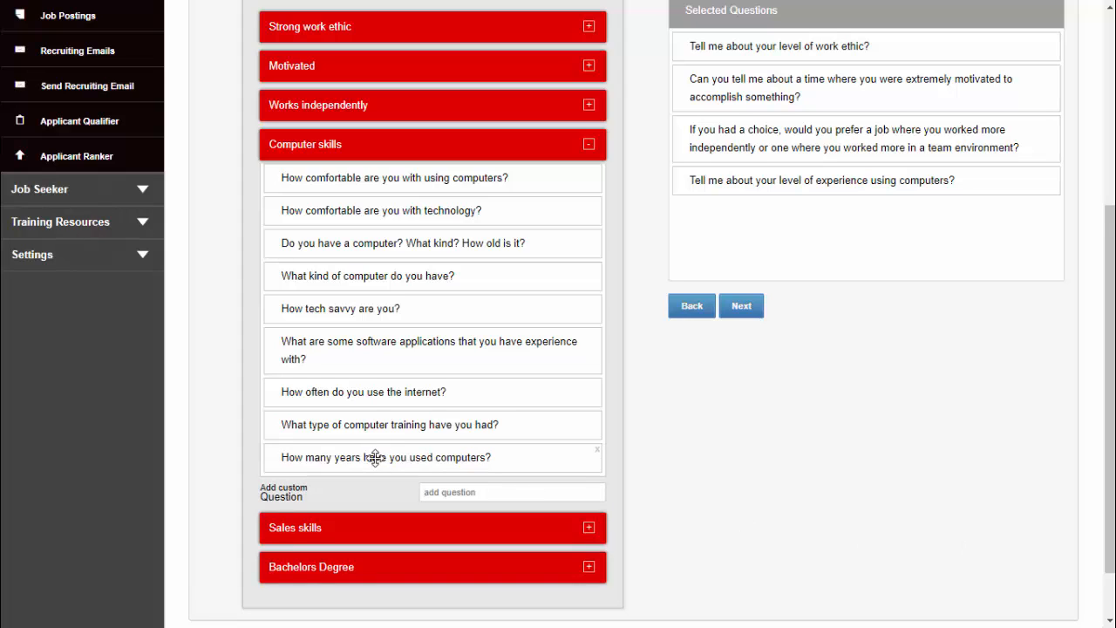
left_click_drag(374, 457, 822, 237)
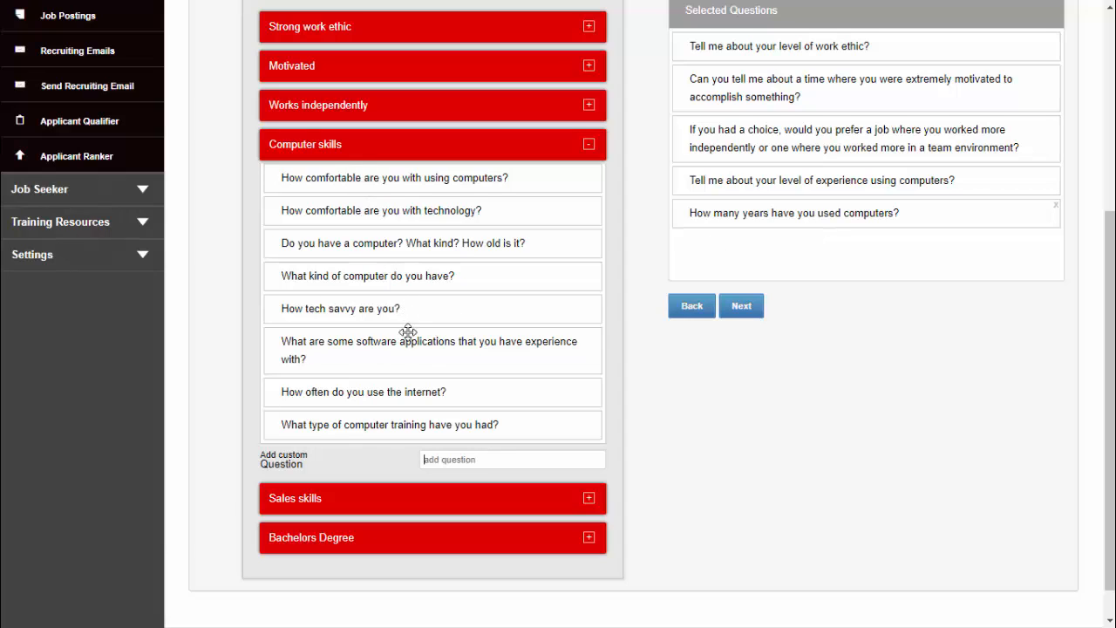
Remove the custom question "How many years have you used computers?" from the selected questions
left_click(440, 460)
left_click(1057, 206)
left_click(626, 79)
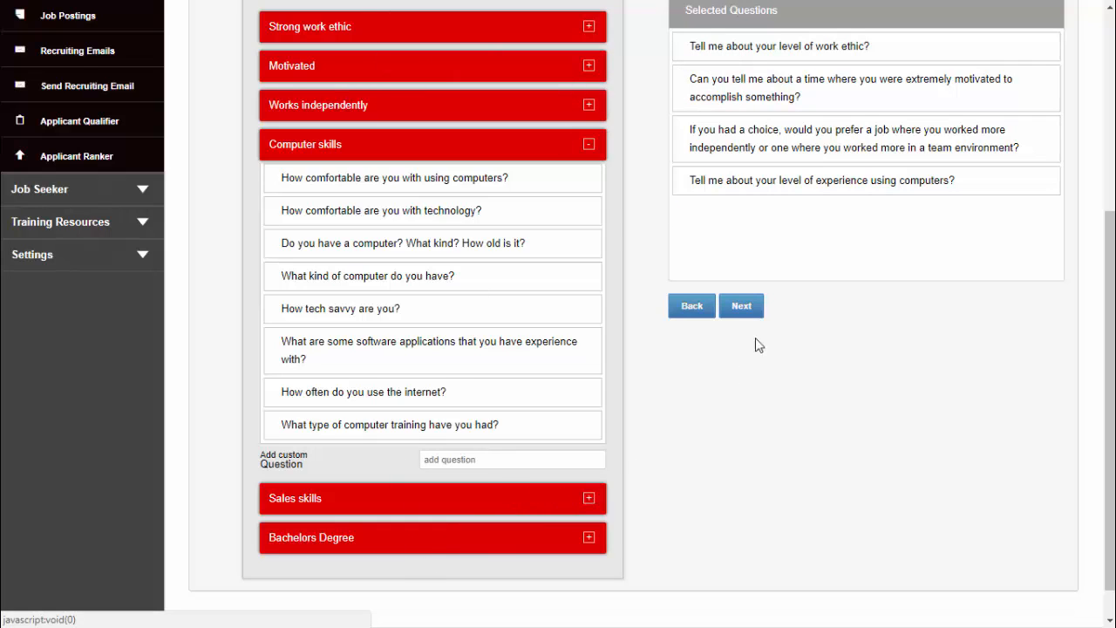
Continue to the intro questions and add "Why are you currently looking for a new opportunity?" to the selected questions
scroll(843, 88, "up", 2)
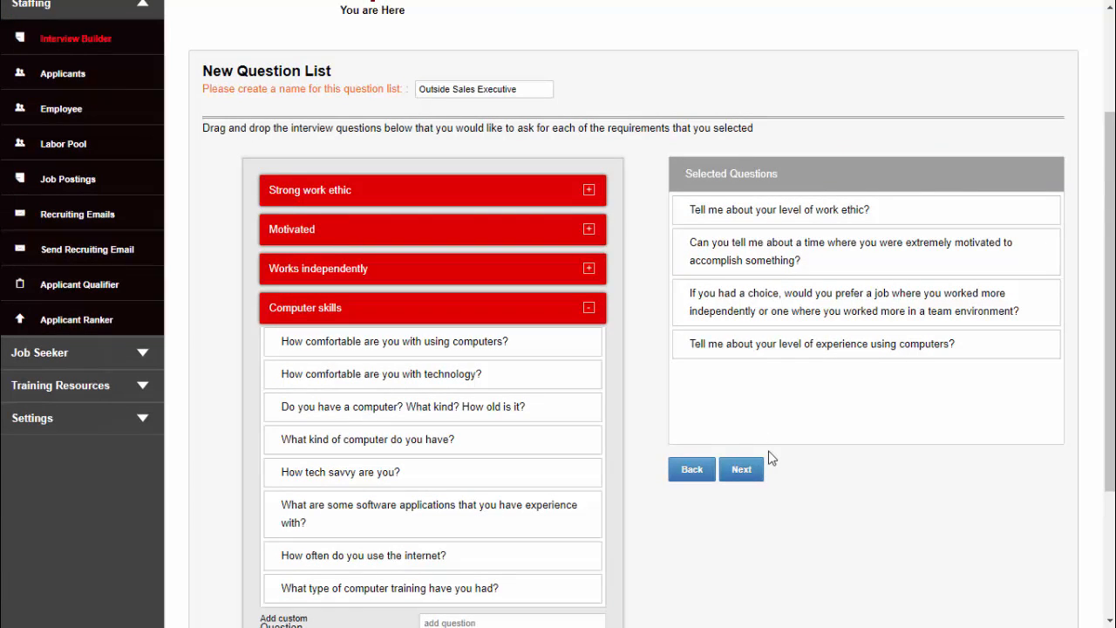
left_click(741, 469)
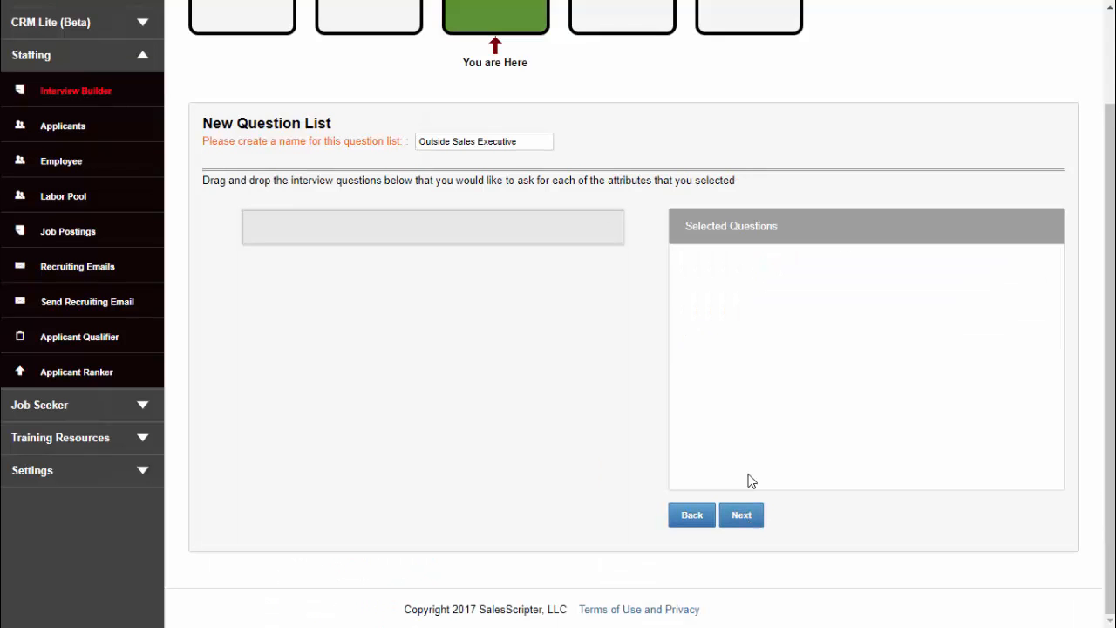
scroll(797, 483, "up", 2)
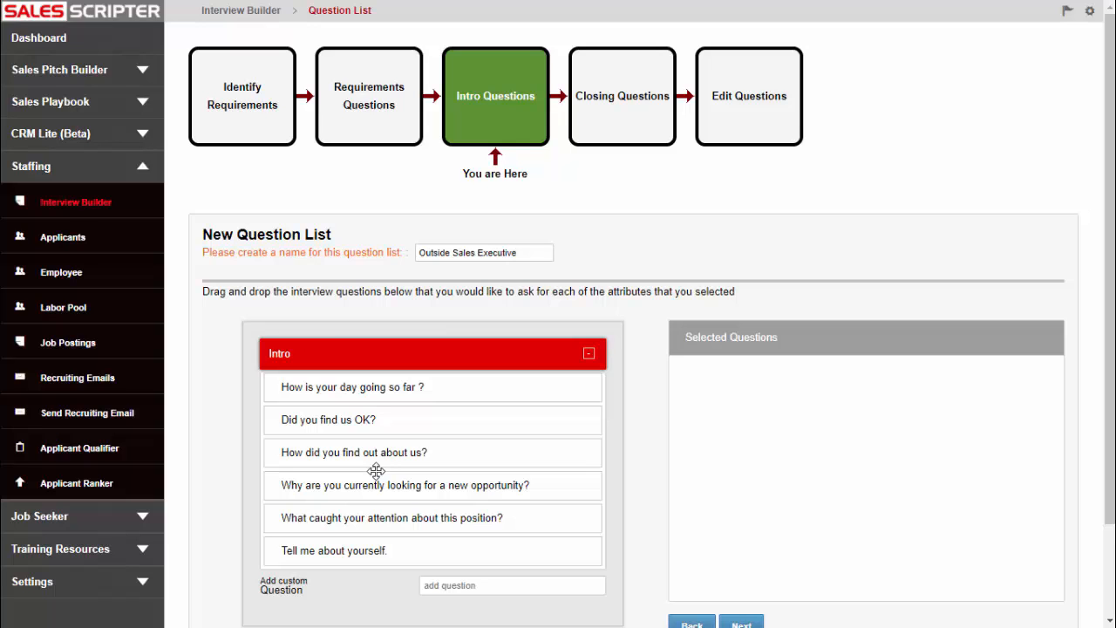
scroll(375, 471, "down", 2)
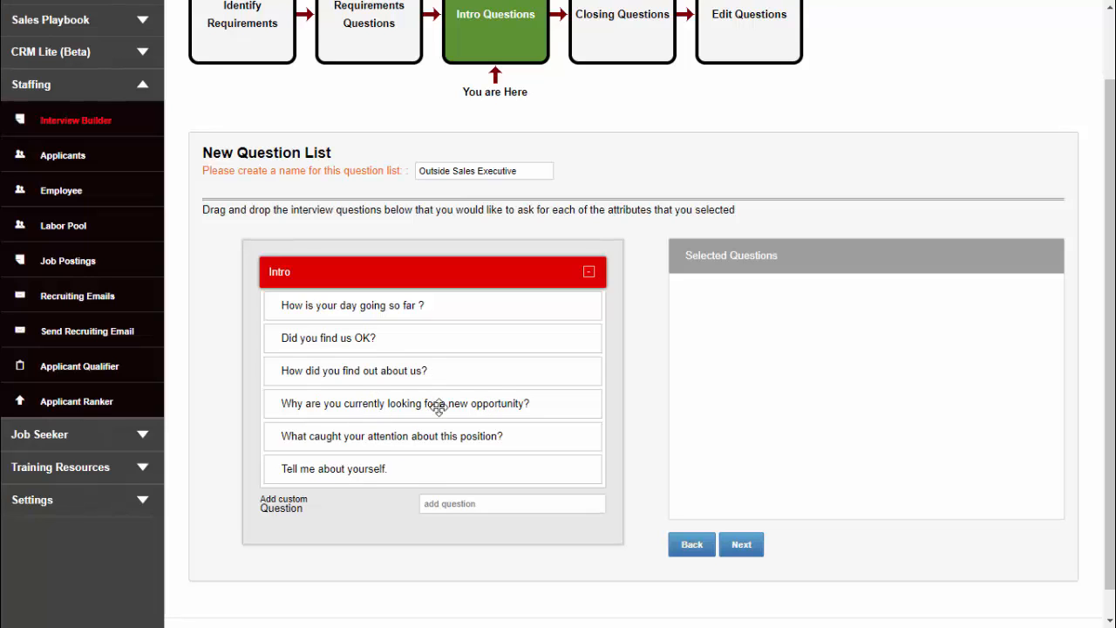
left_click_drag(440, 403, 852, 314)
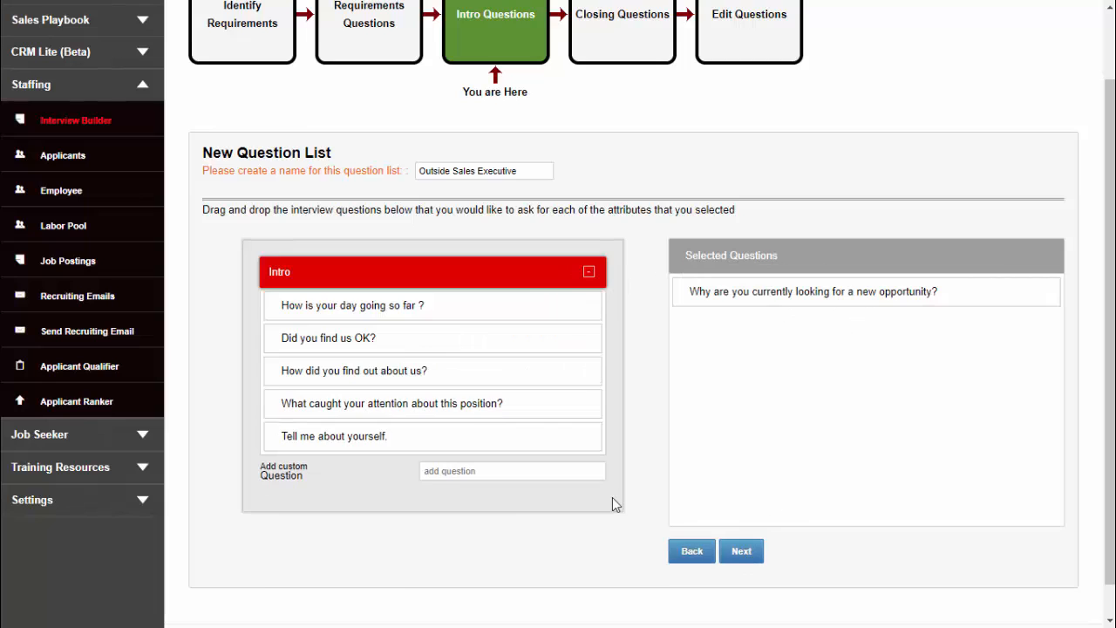
Continue to the closing questions and add "What questions do you have for me?", "What other options are you considering?" and "How quick are you looking to move?"
left_click(737, 555)
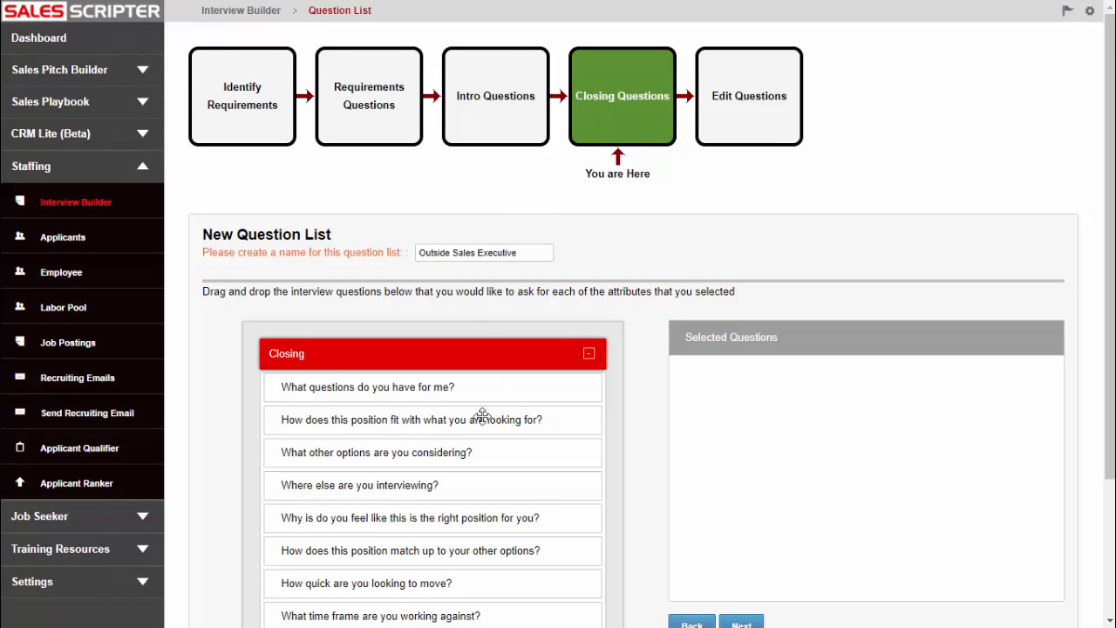
scroll(436, 415, "down", 2)
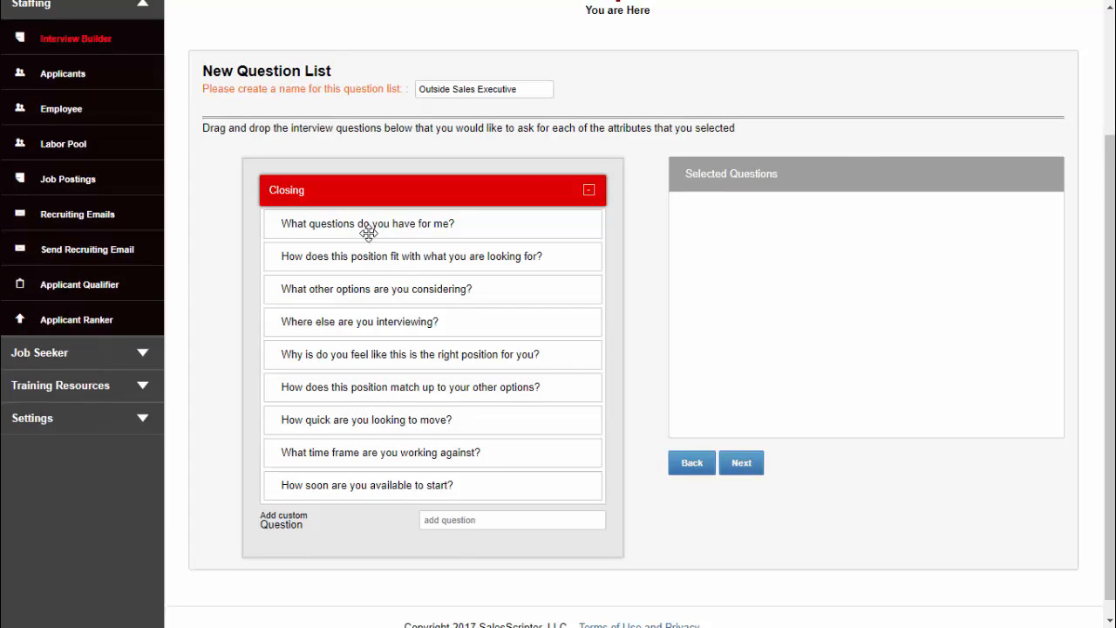
left_click_drag(364, 223, 754, 237)
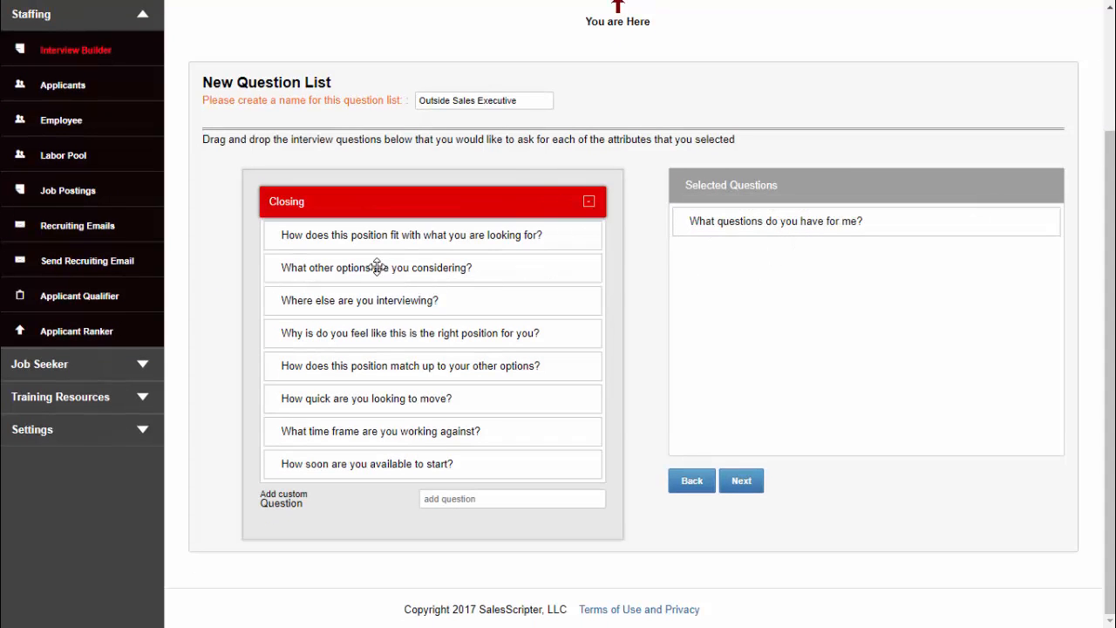
left_click_drag(377, 267, 793, 300)
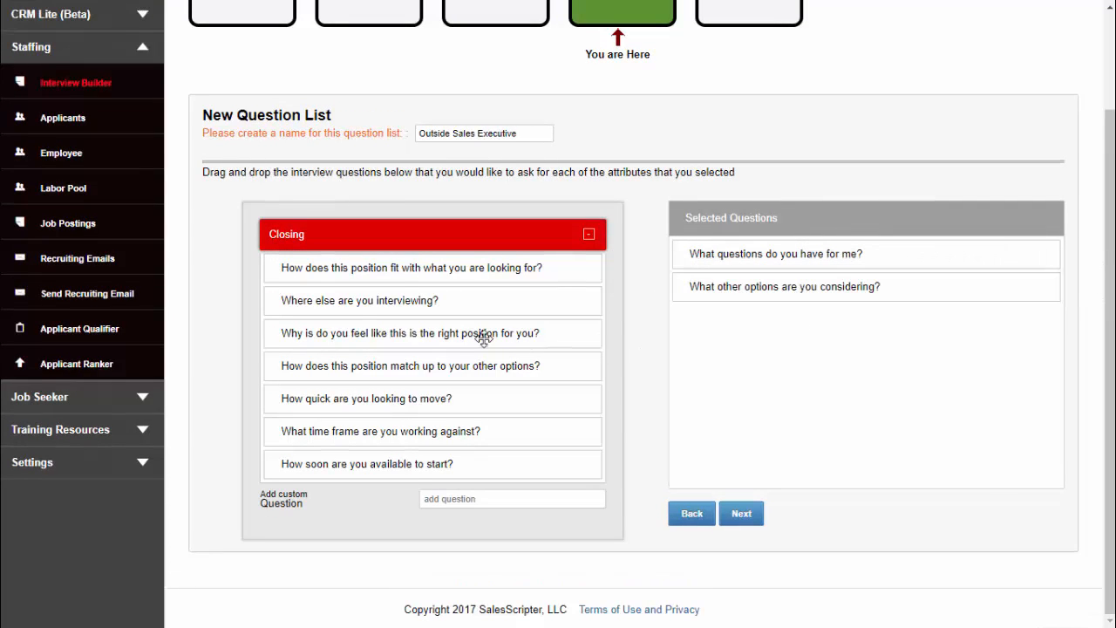
left_click_drag(357, 396, 772, 400)
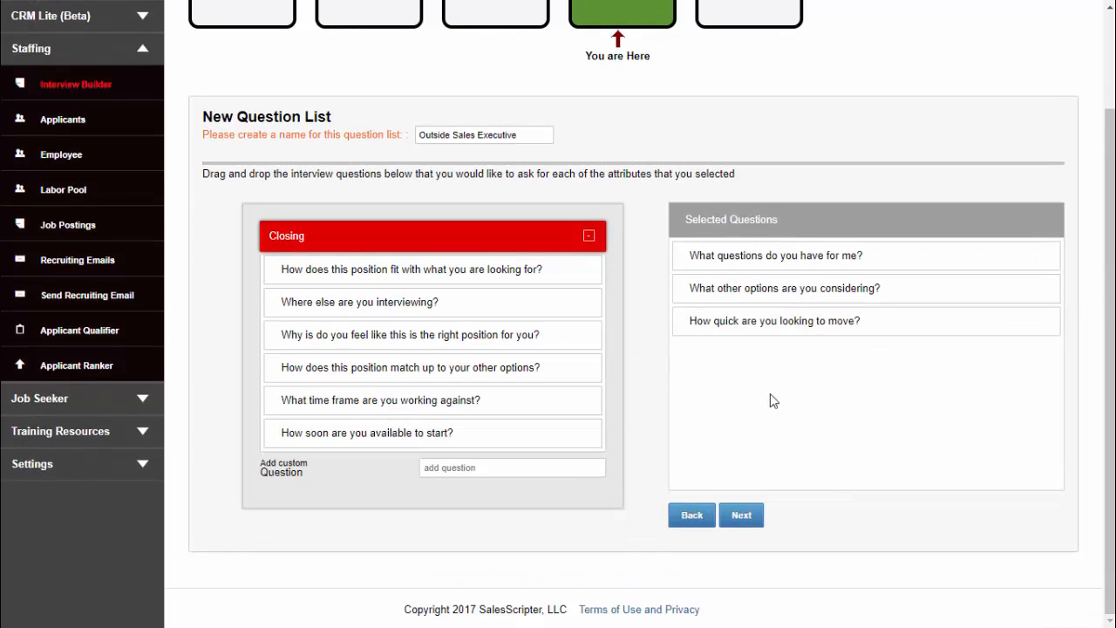
Advance to the Edit Questions summary of the Outside Sales Executive question list
scroll(728, 214, "up", 2)
scroll(741, 236, "down", 1)
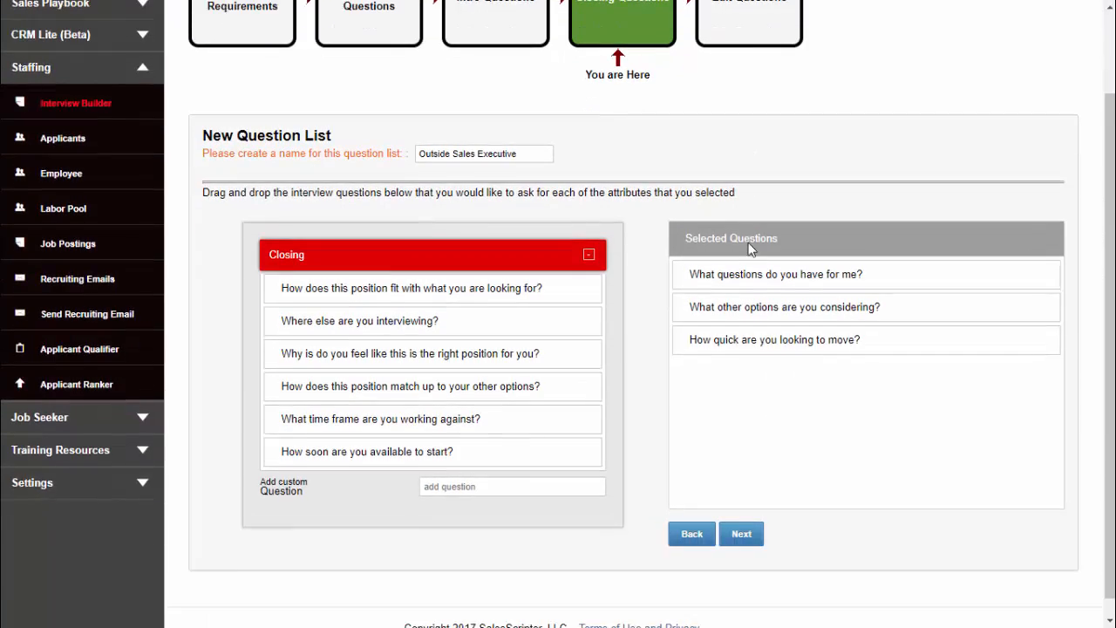
scroll(750, 249, "up", 3)
left_click(737, 92)
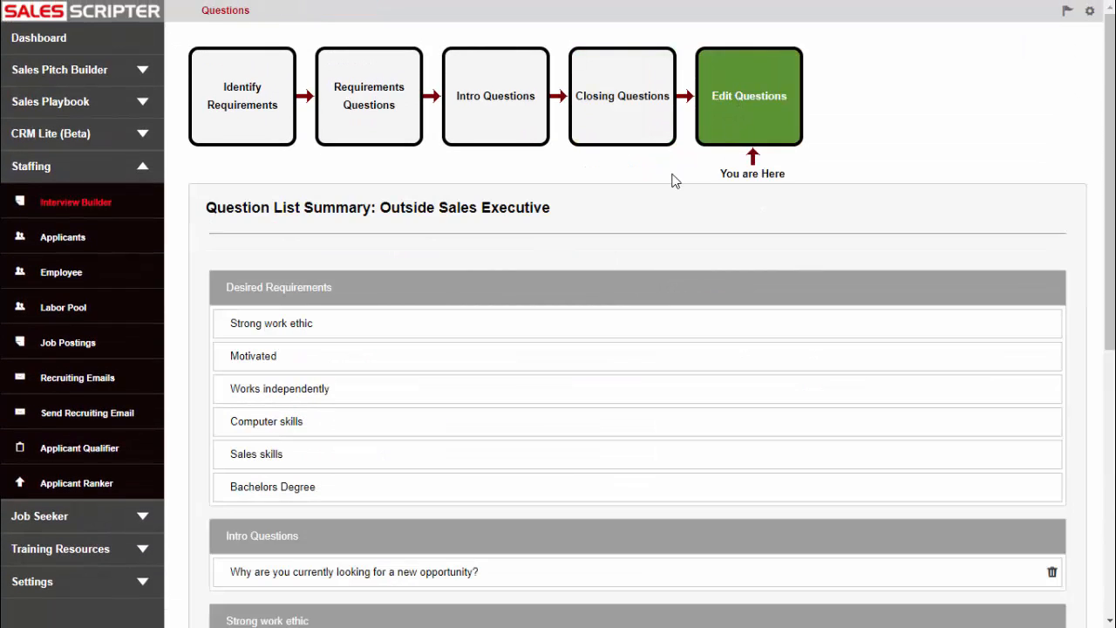
Review the desired requirements and the questions listed under each section of the summary
scroll(409, 316, "down", 2)
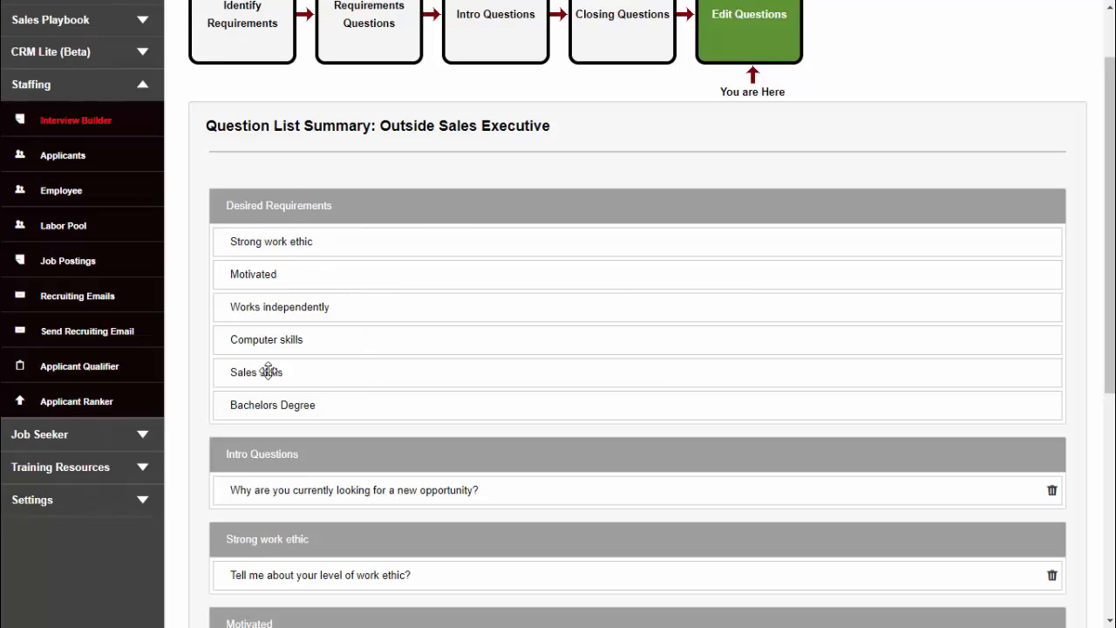
scroll(359, 396, "down", 3)
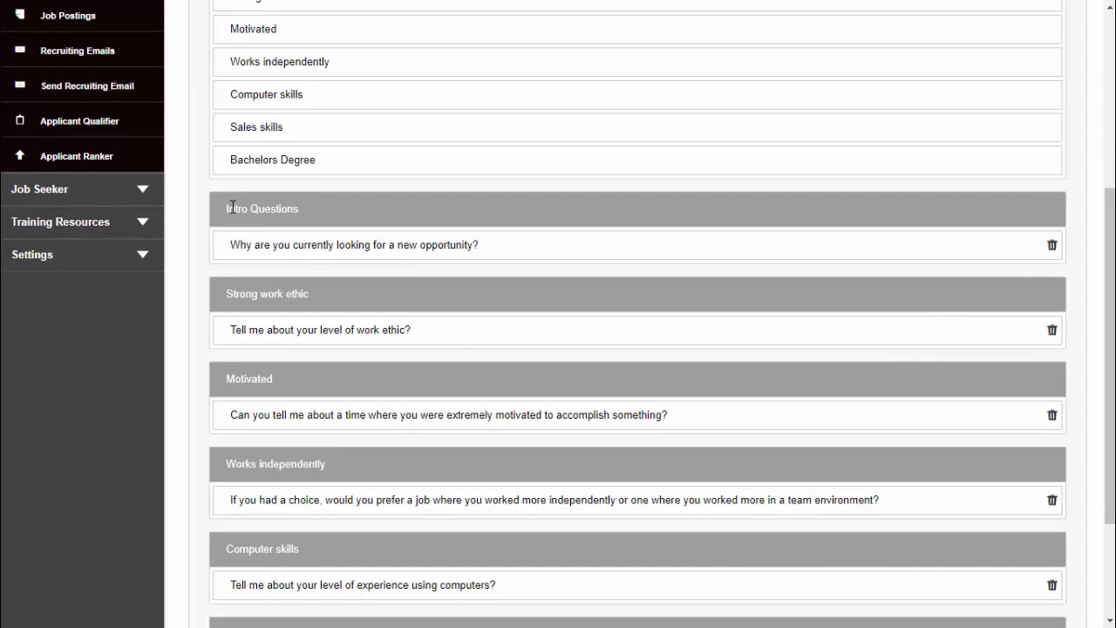
scroll(261, 301, "down", 2)
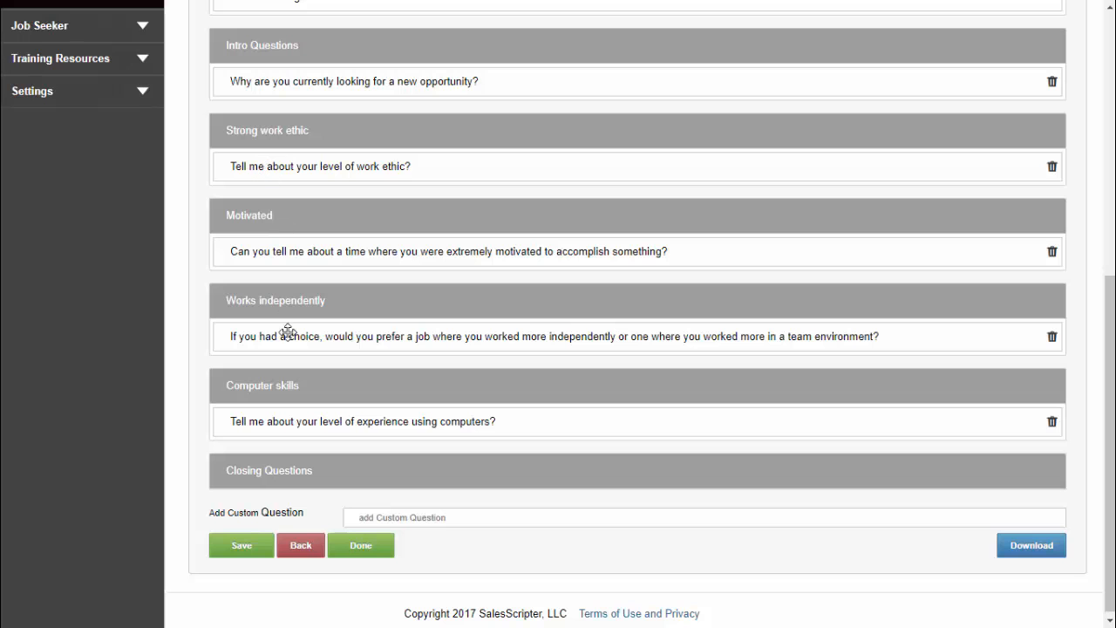
scroll(322, 424, "down", 1)
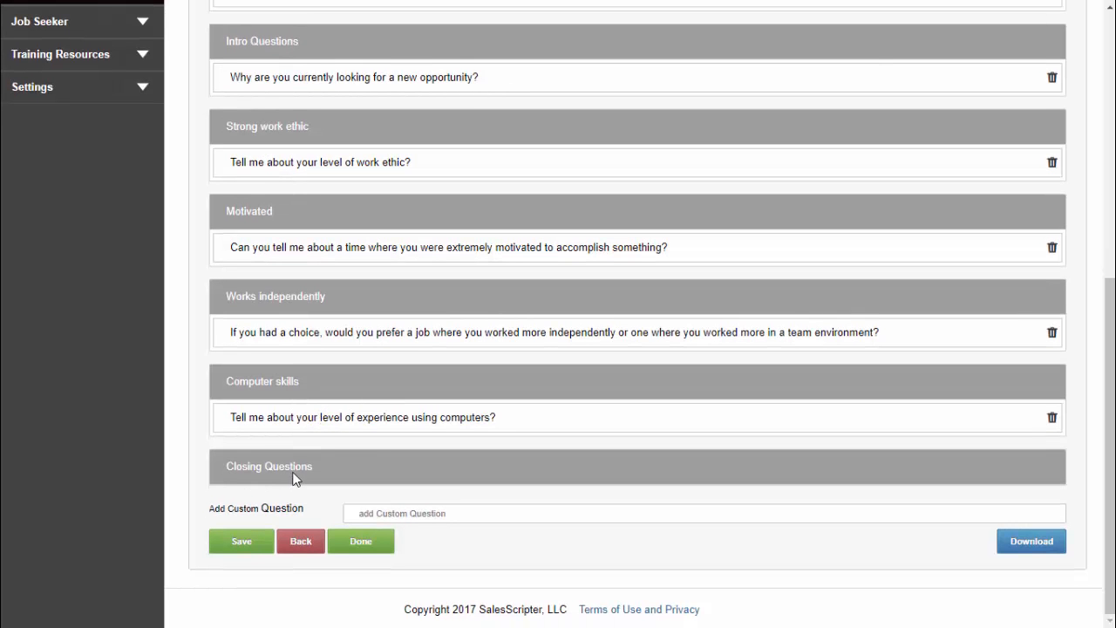
scroll(705, 358, "up", 6)
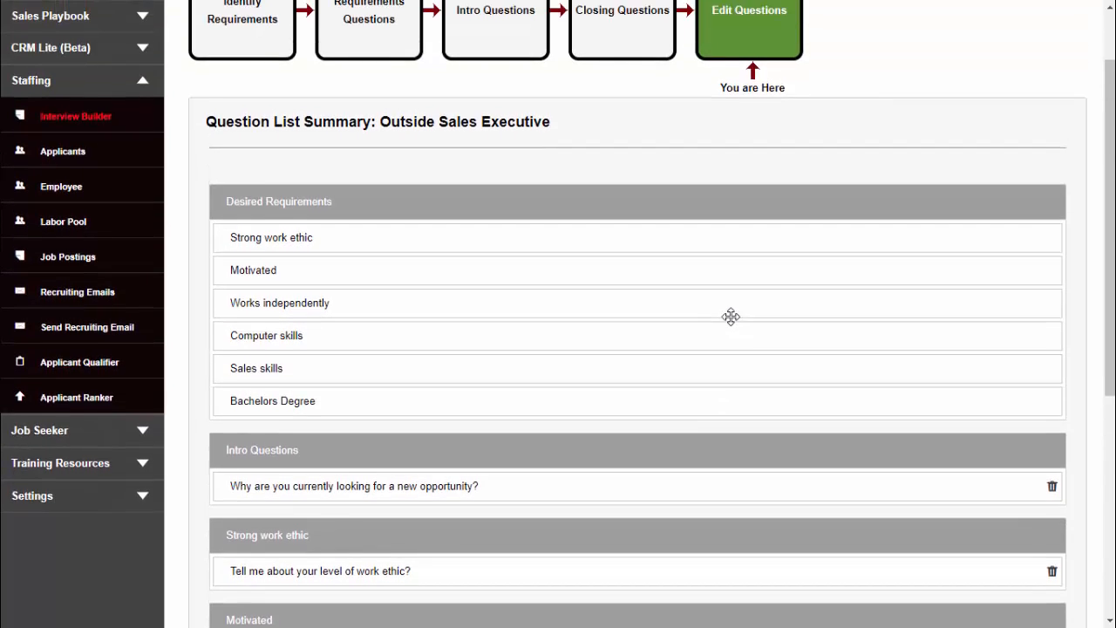
scroll(805, 463, "down", 3)
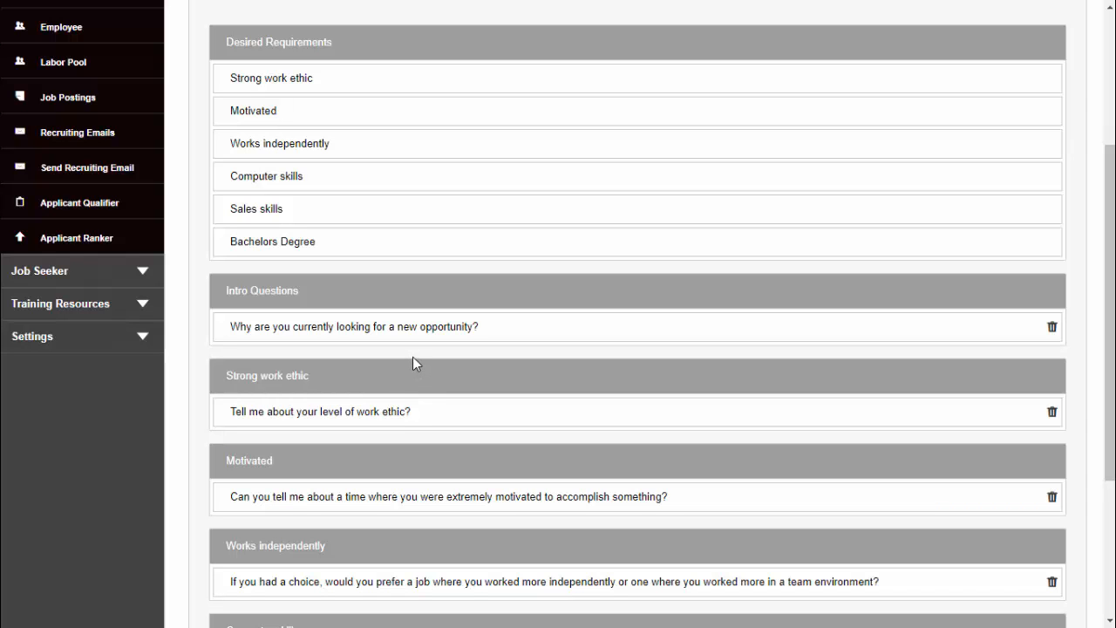
scroll(546, 291, "down", 2)
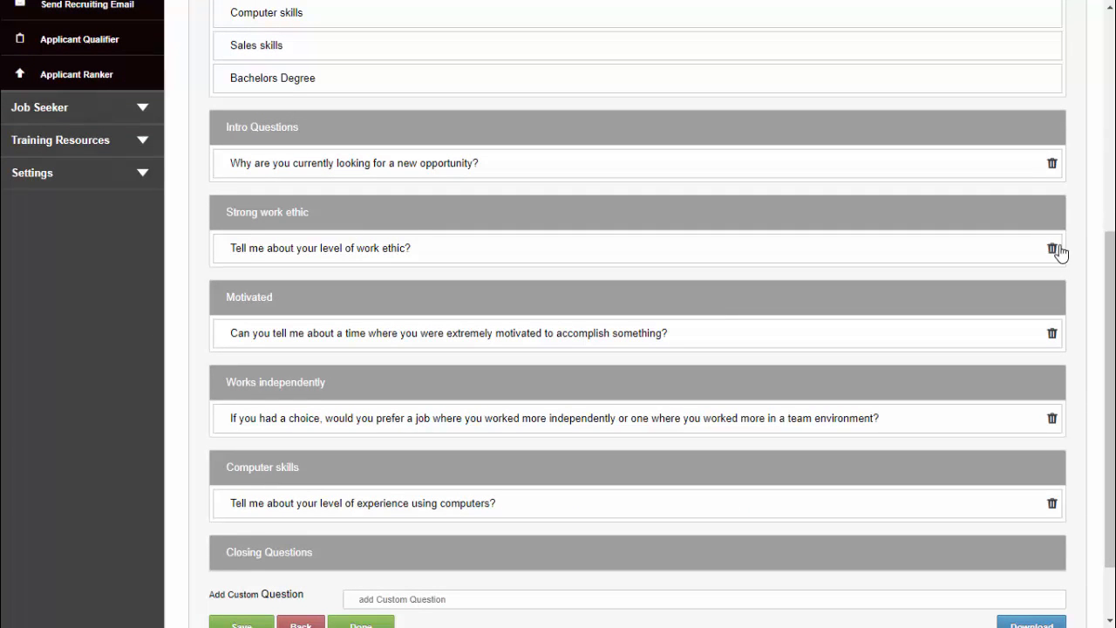
scroll(810, 457, "down", 1)
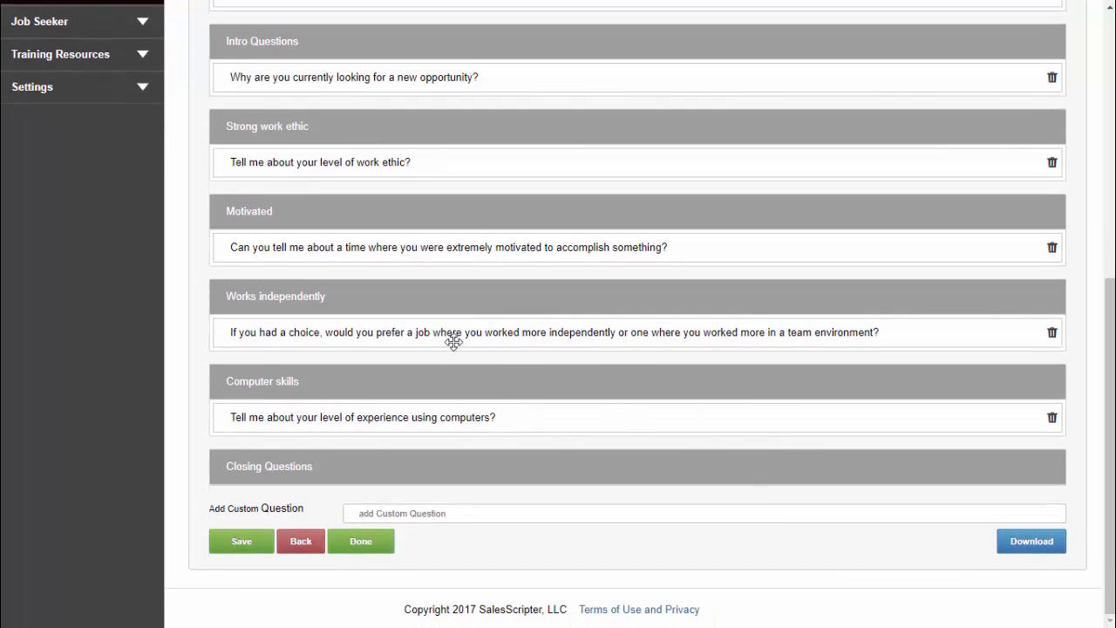
Move the "If you had a choice…" independence question into the Motivated section of the summary
left_click_drag(454, 331, 448, 253)
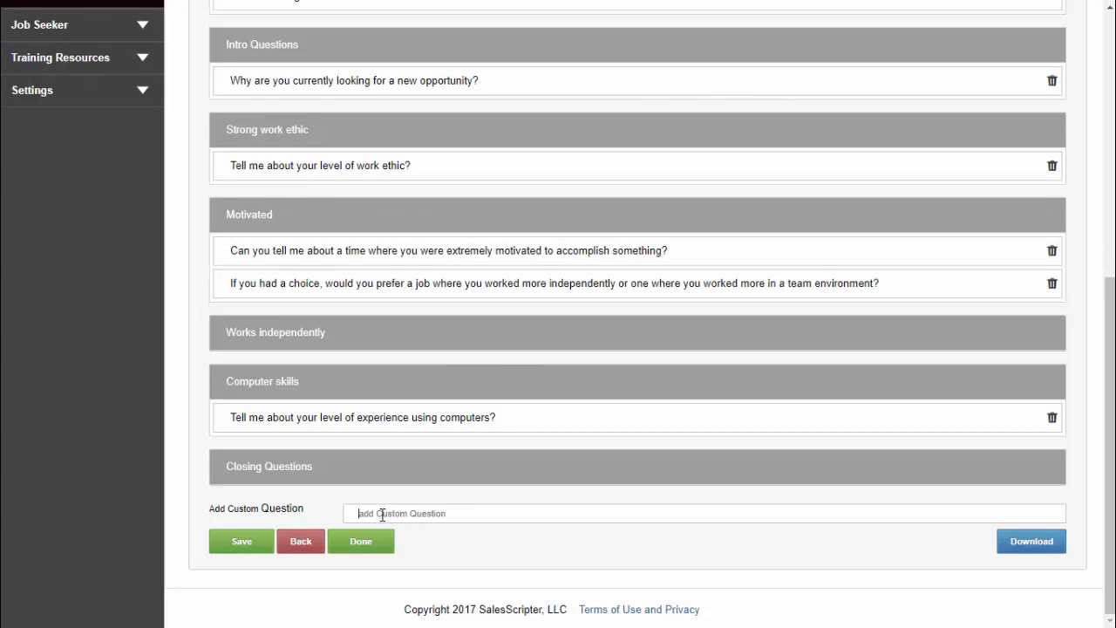
scroll(662, 513, "up", 5)
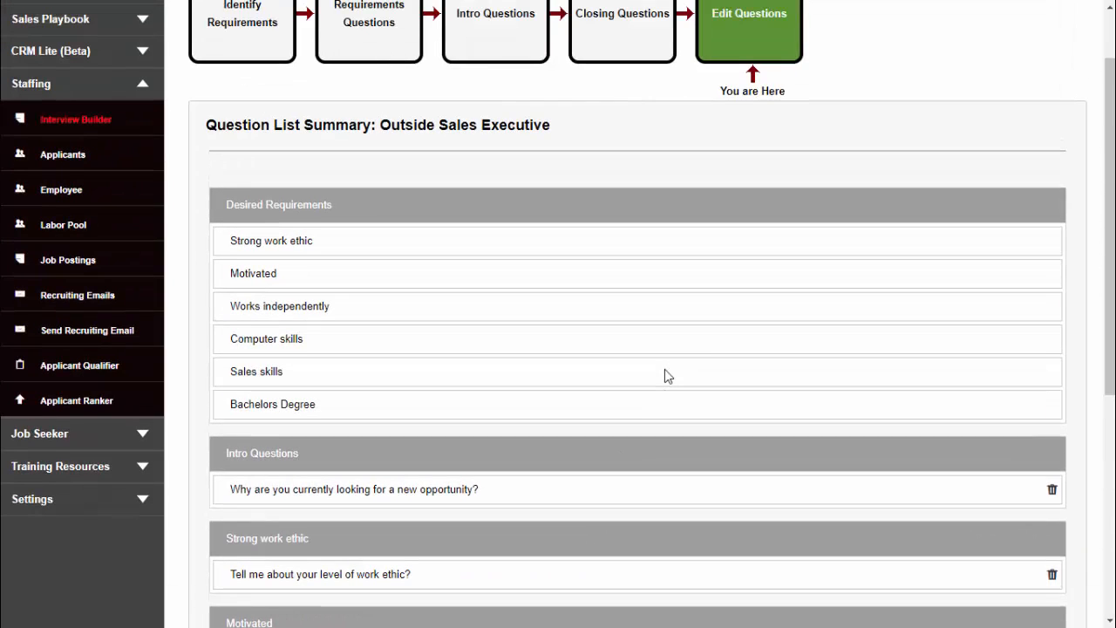
scroll(650, 322, "up", 1)
scroll(524, 236, "down", 5)
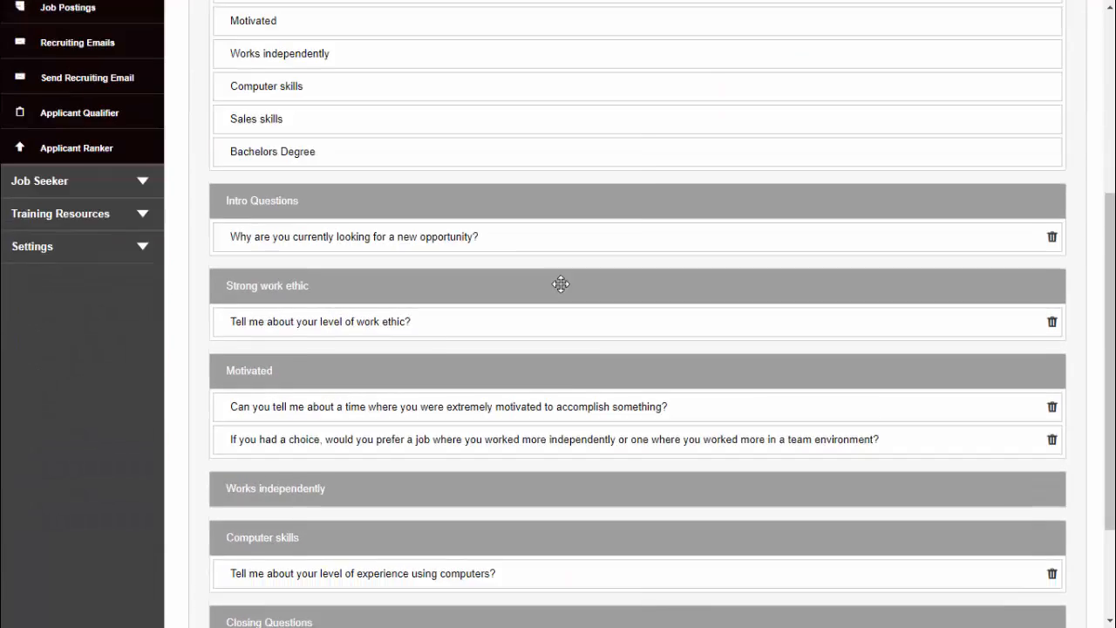
scroll(577, 420, "down", 1)
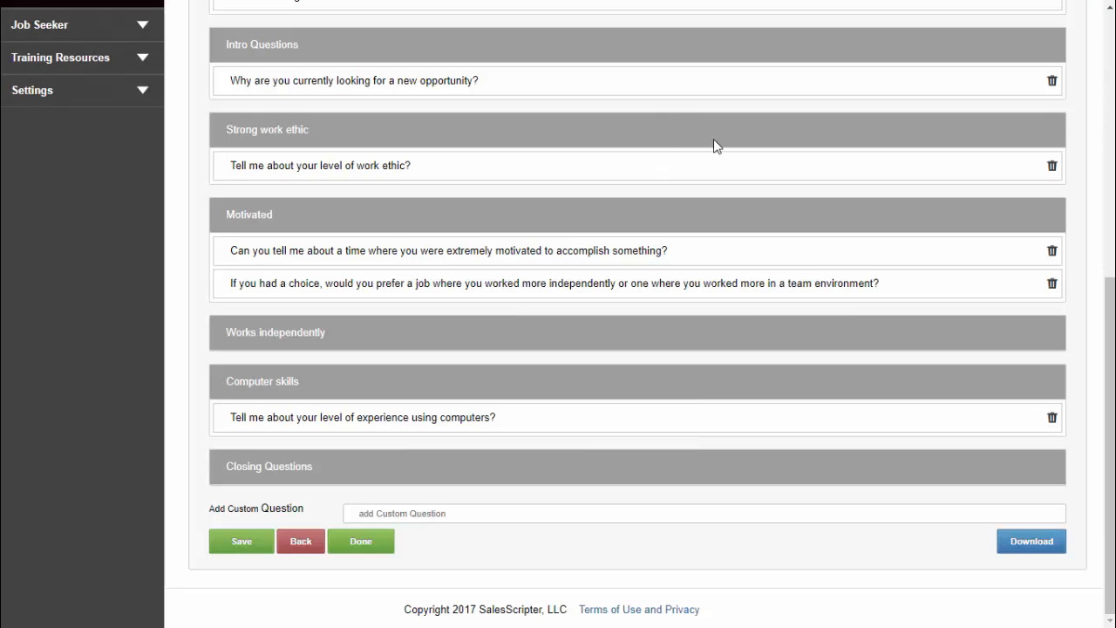
Download the question list as a Word document and open it to read through the questions
left_click(1025, 554)
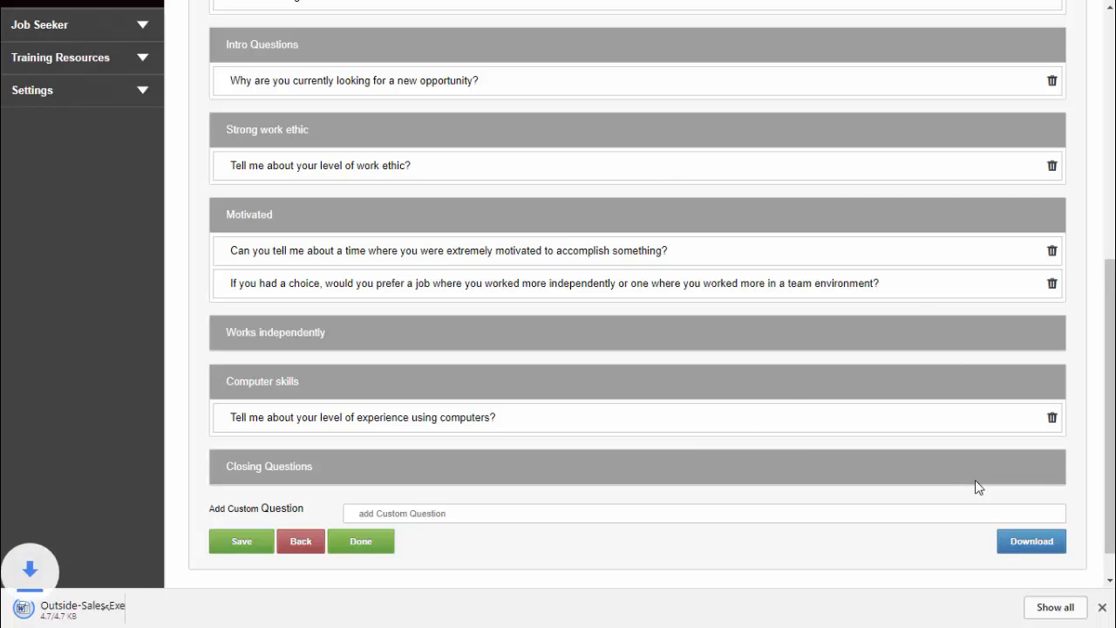
left_click(70, 610)
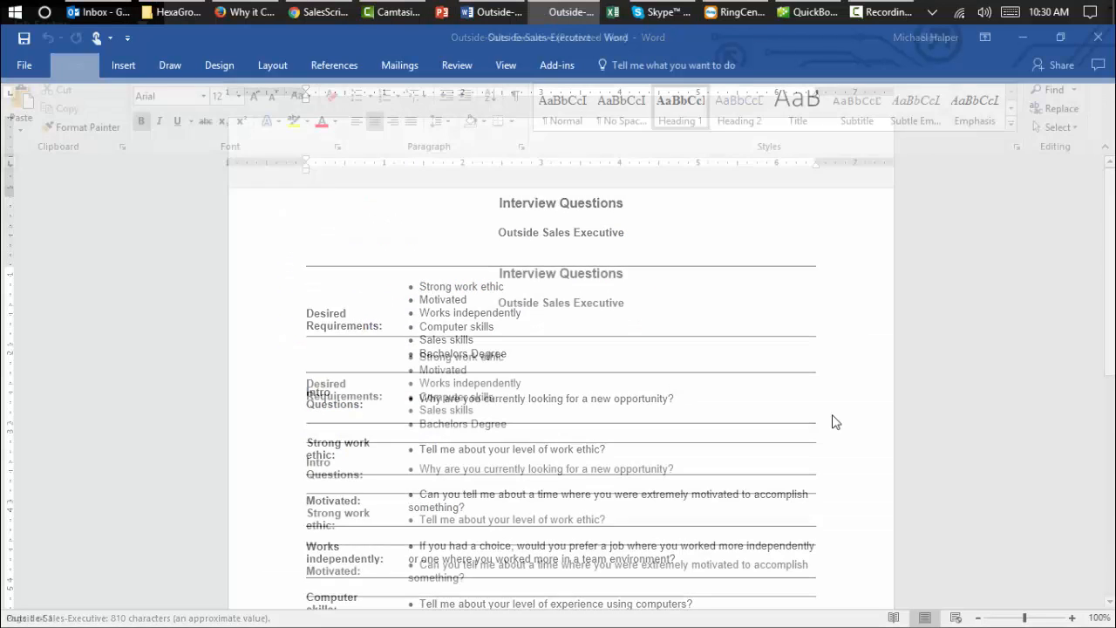
scroll(896, 382, "down", 5)
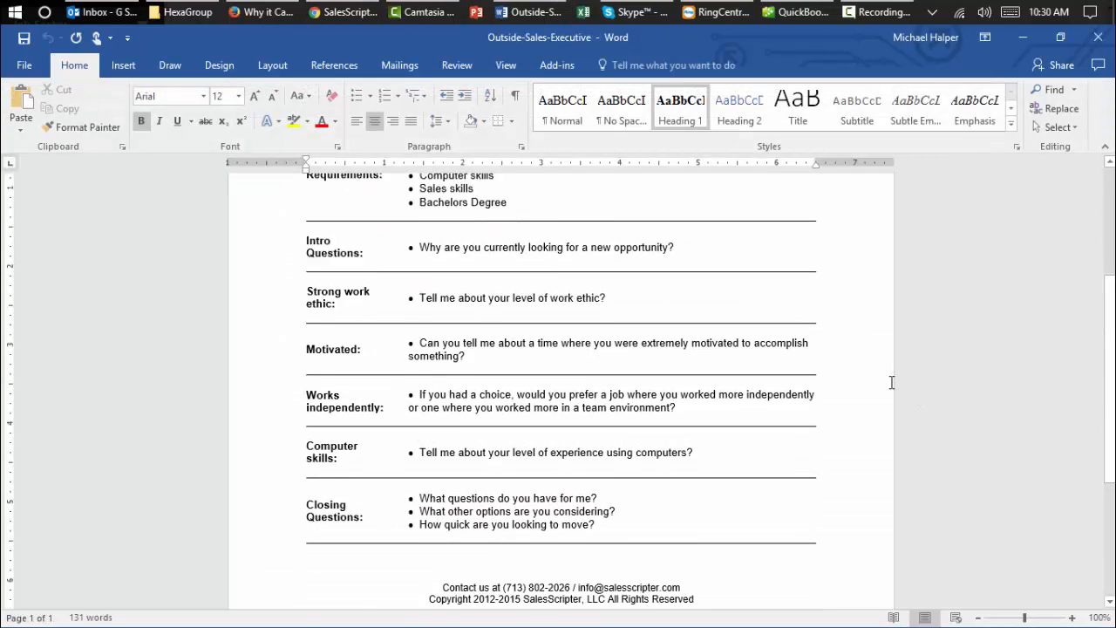
scroll(344, 218, "up", 2)
scroll(537, 363, "down", 4)
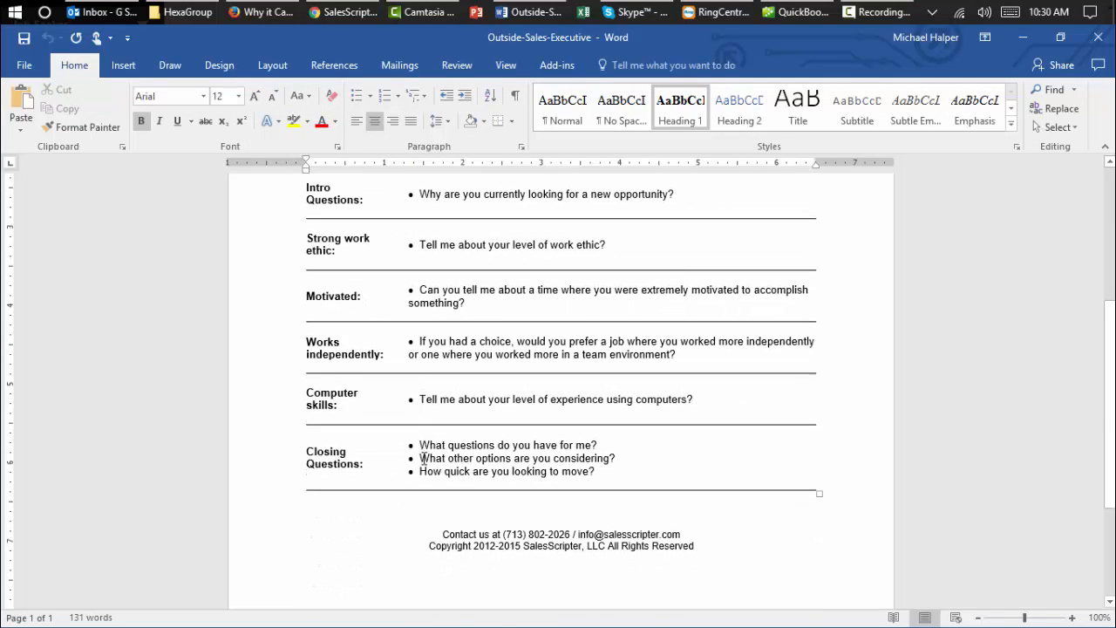
scroll(424, 456, "down", 4)
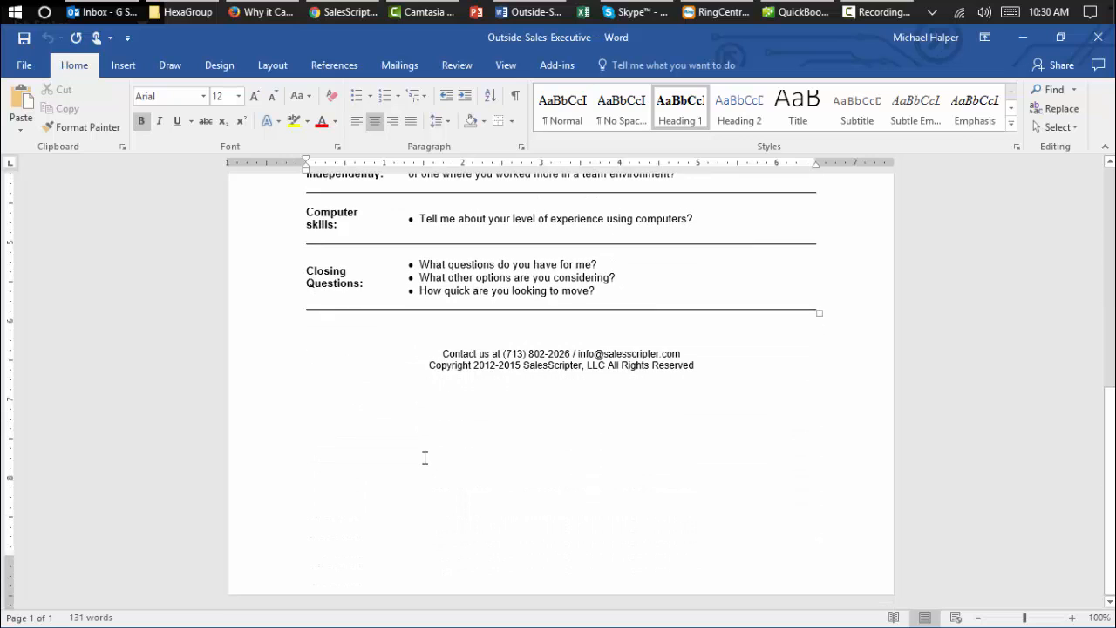
scroll(423, 453, "up", 8)
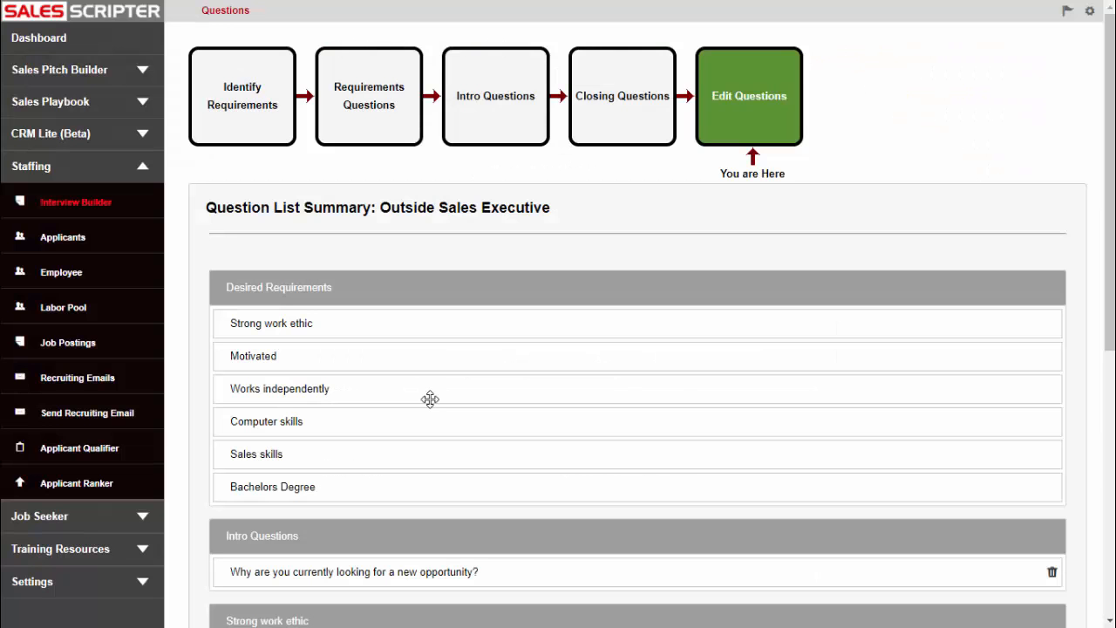
Open the Applicant Qualifier and view the Personality questions of the Outside Sales Executive list
scroll(415, 408, "down", 12)
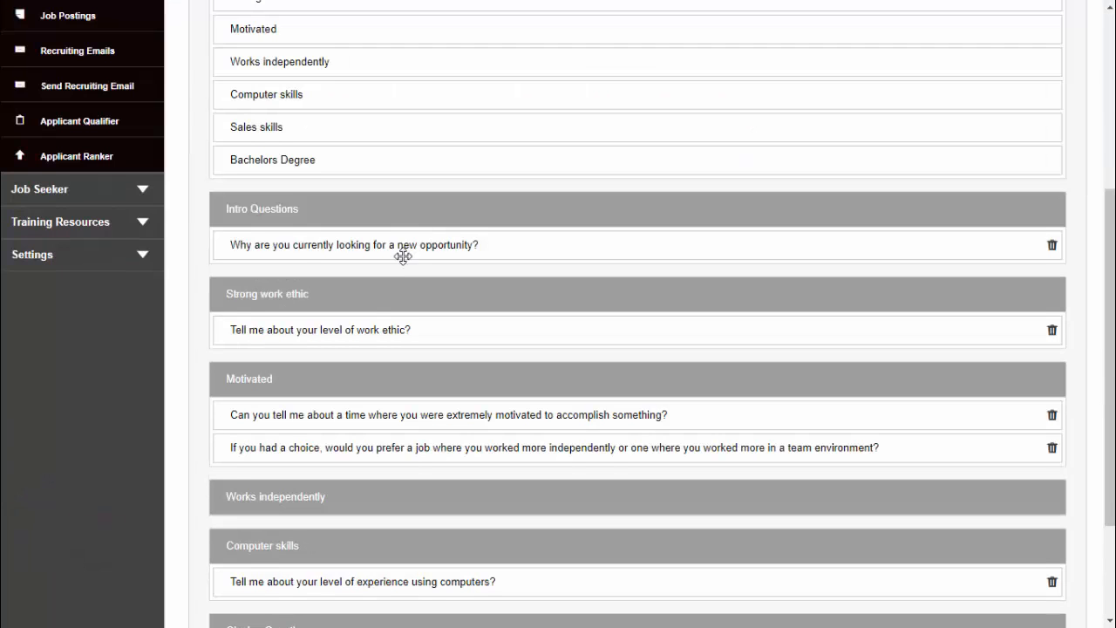
scroll(740, 240, "up", 12)
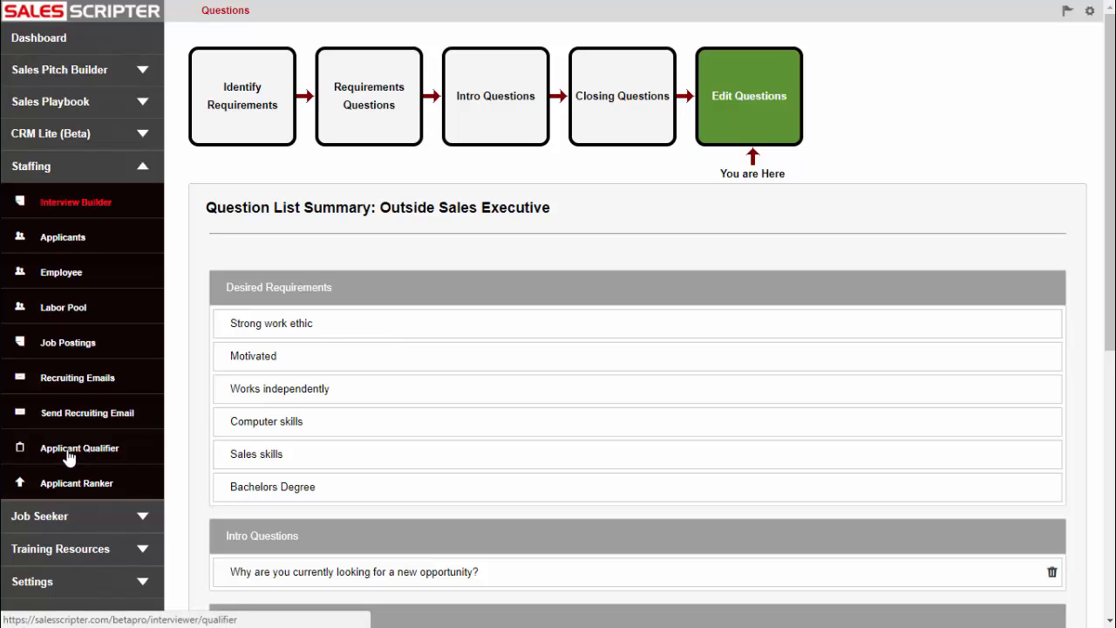
left_click(72, 453)
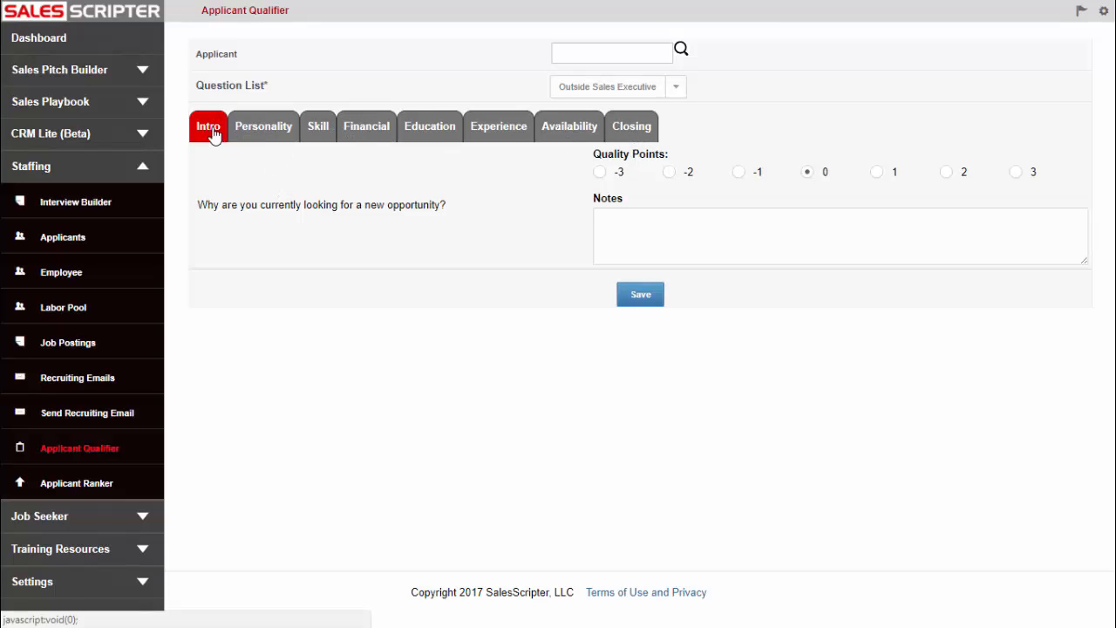
left_click(267, 137)
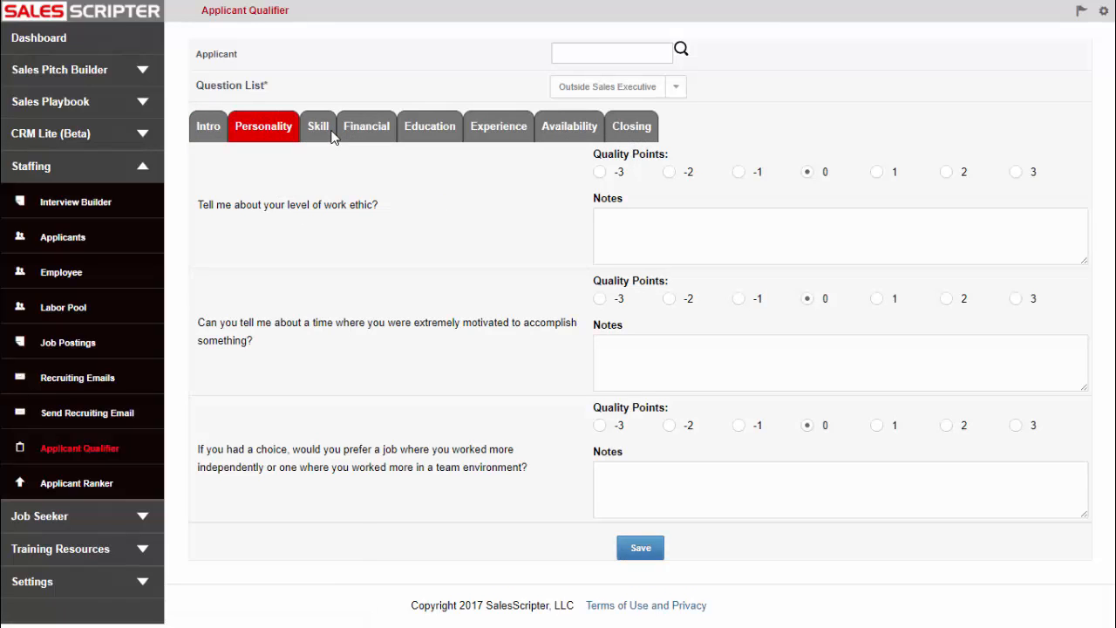
Review the Skill tab question and the Personality questions of the Outside Sales Executive list
left_click(319, 137)
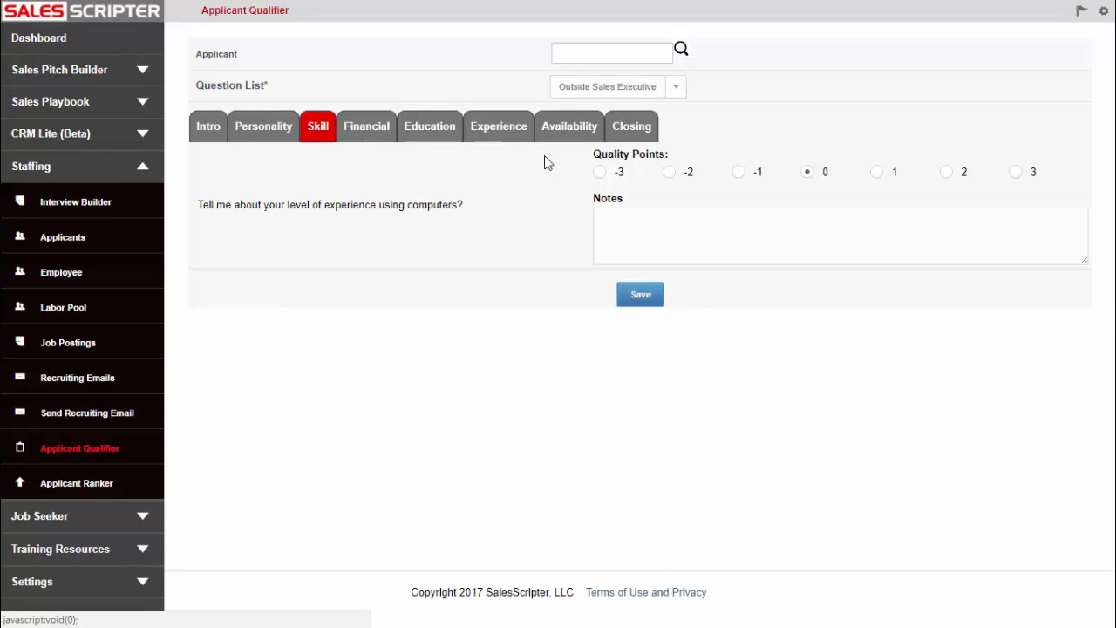
left_click(245, 129)
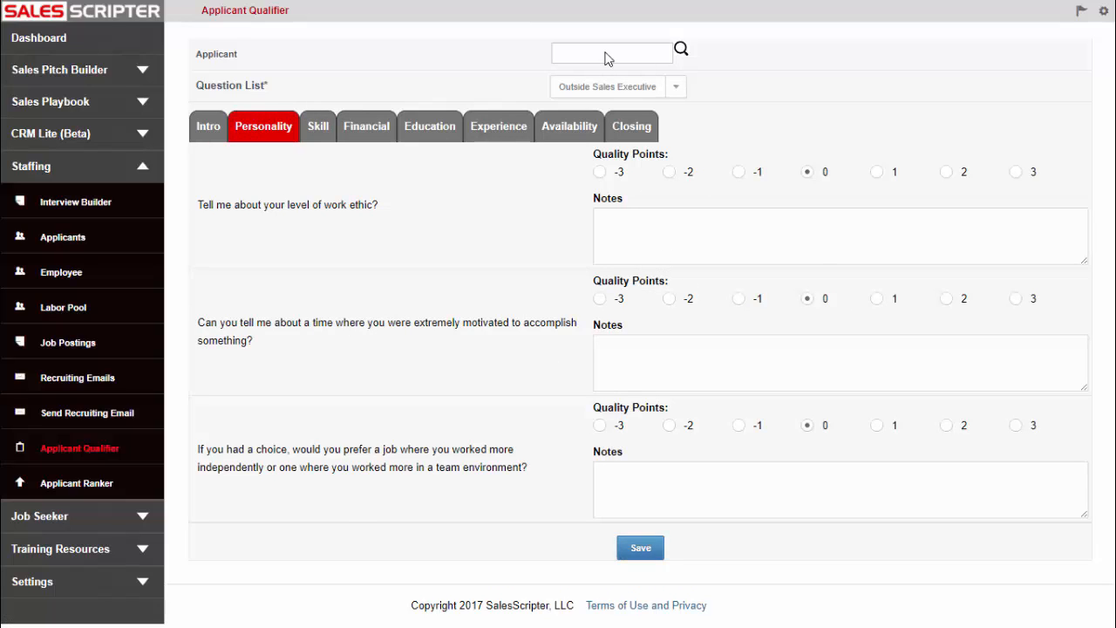
left_click_drag(234, 205, 348, 253)
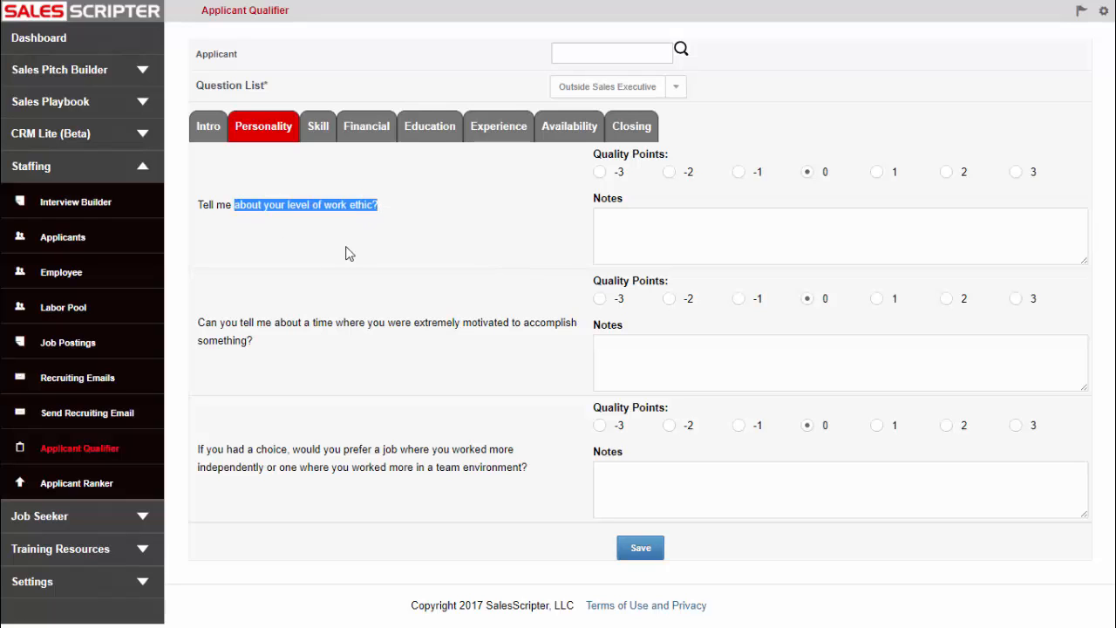
left_click_drag(212, 323, 450, 373)
Try scoring each Personality question at -3 quality points with notes, then reset all three ratings to 0
left_click(721, 229)
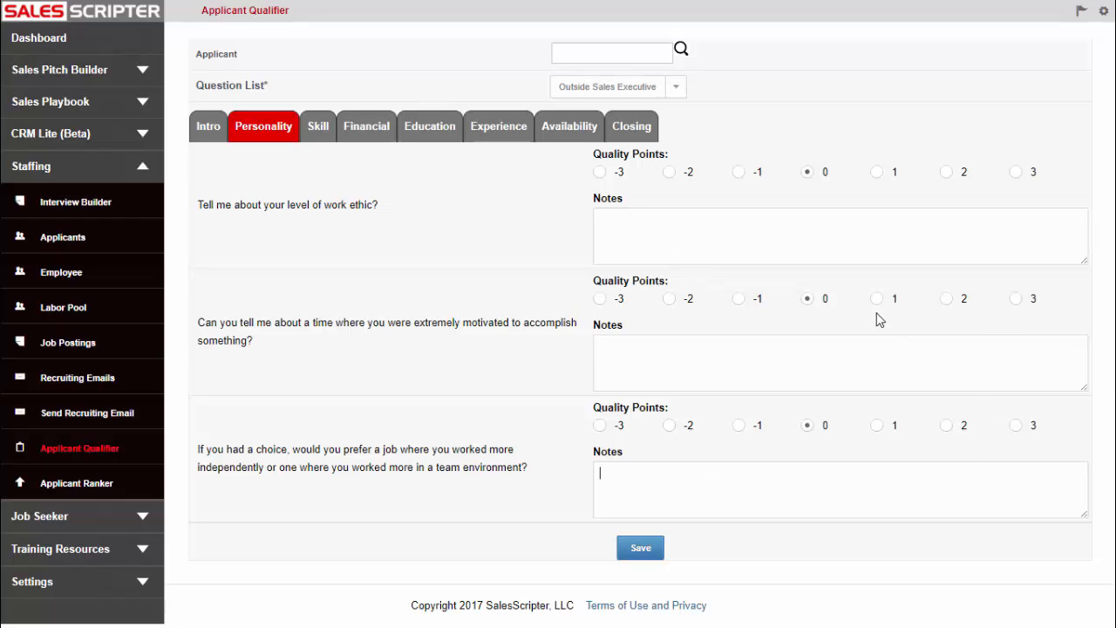
left_click(626, 226)
left_click(600, 174)
left_click(600, 171)
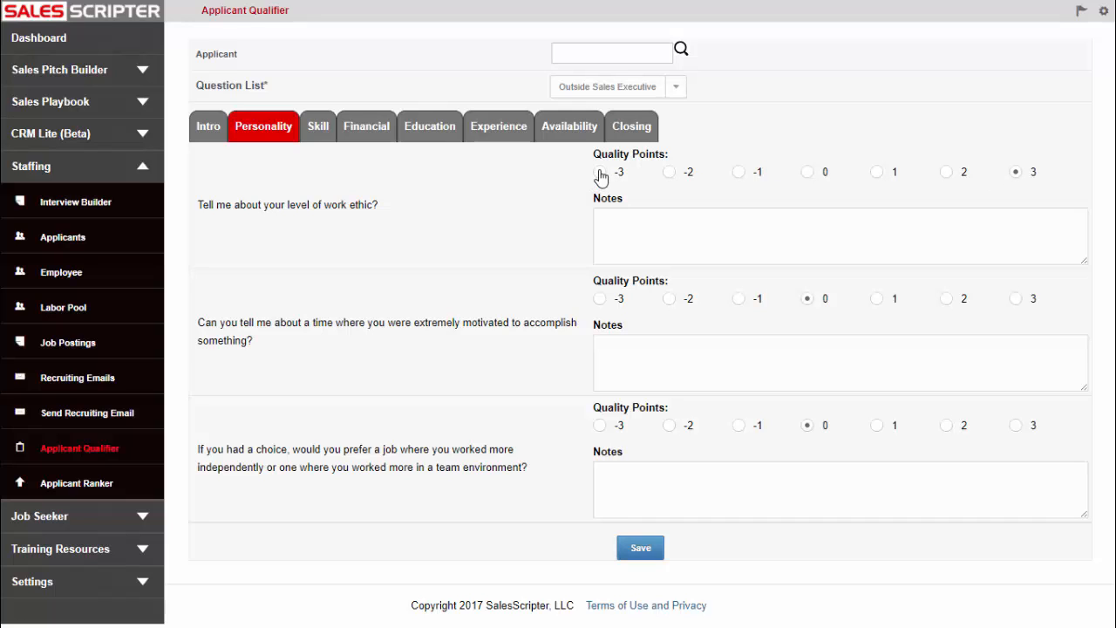
left_click(599, 299)
left_click(600, 425)
left_click(651, 346)
left_click(673, 473)
left_click(640, 358)
left_click(630, 229)
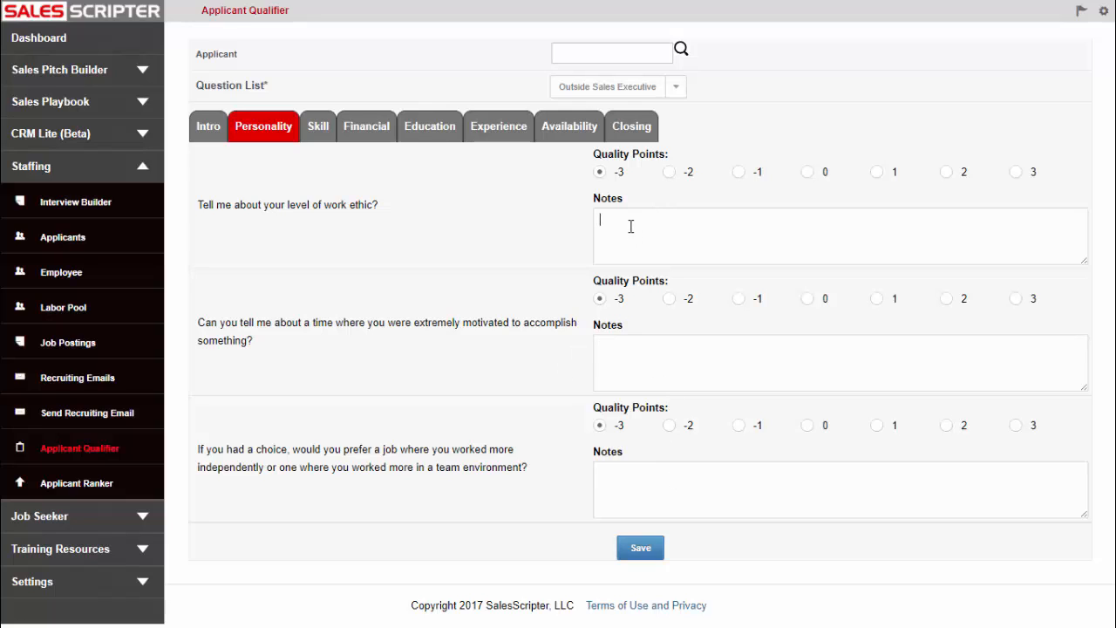
left_click(807, 172)
left_click(807, 298)
left_click(808, 424)
Browse the Intro, Skill, Financial, Experience and Education sections of the list, returning to the Personality questions
left_click(216, 129)
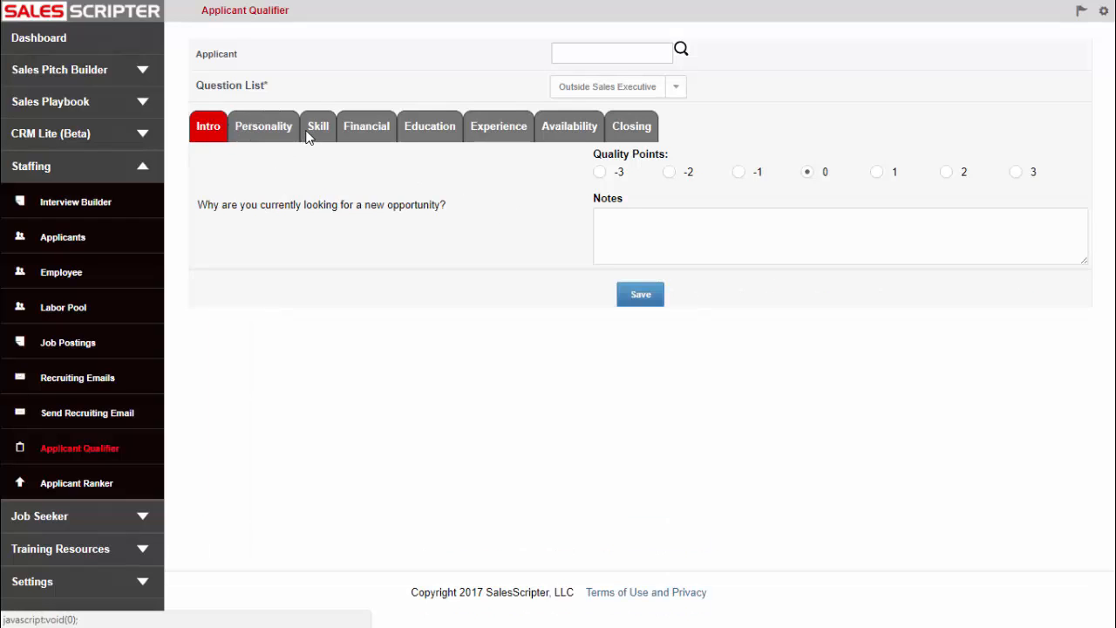
left_click(250, 131)
left_click(313, 129)
left_click(369, 132)
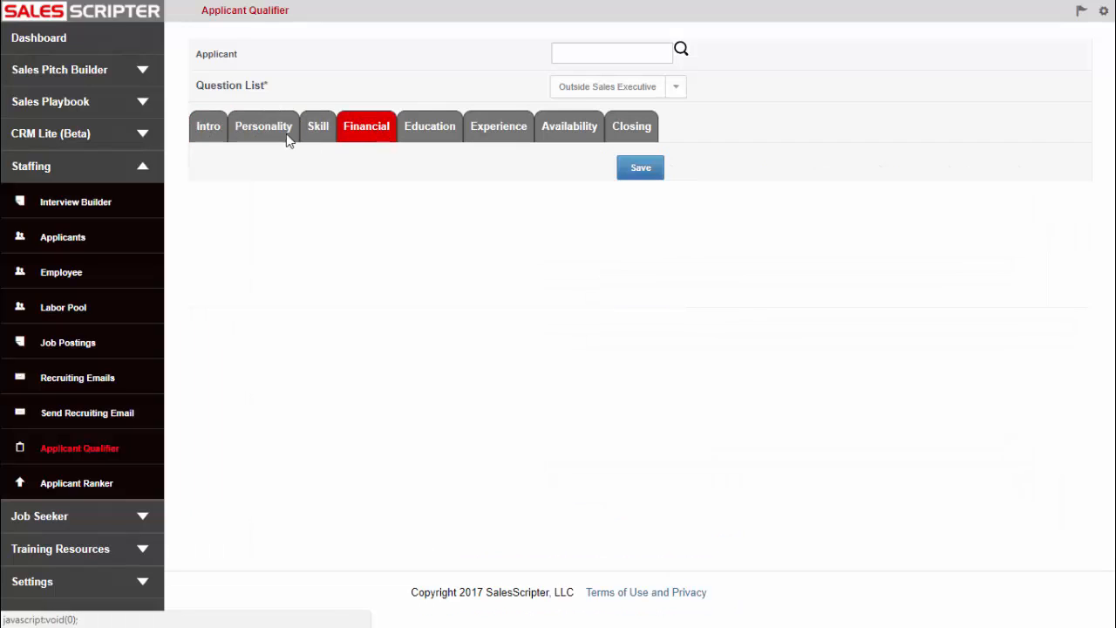
left_click(202, 131)
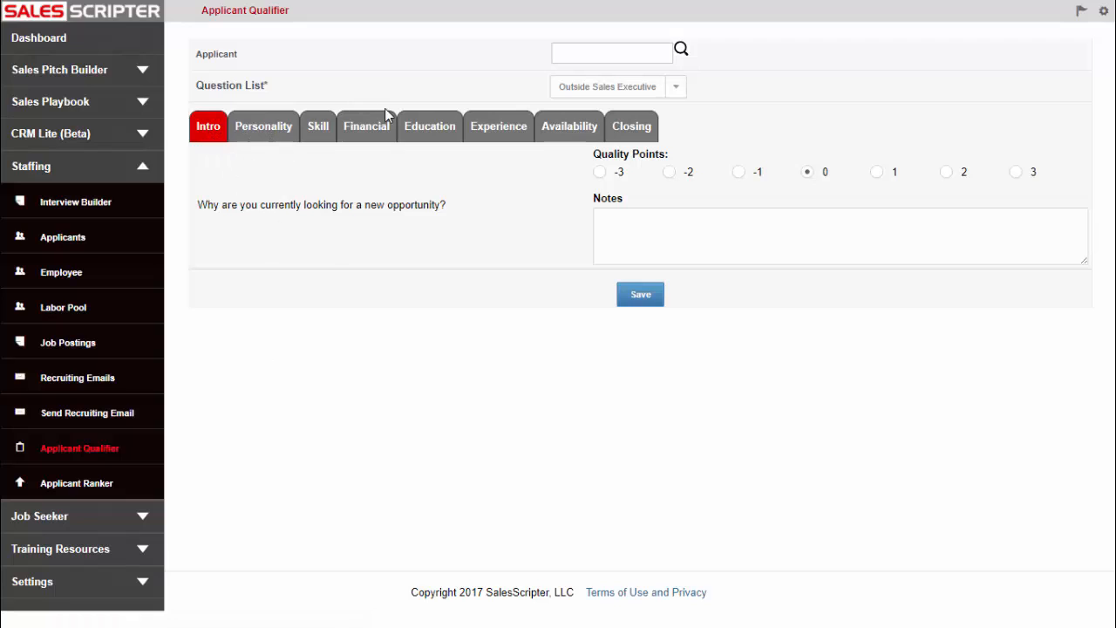
left_click(503, 129)
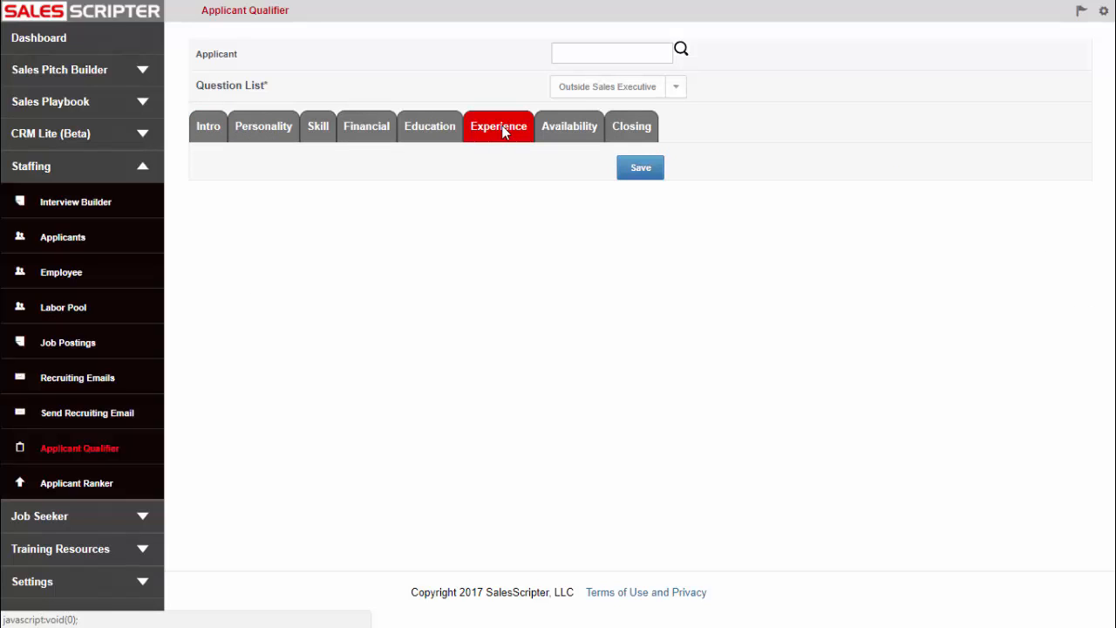
left_click(429, 133)
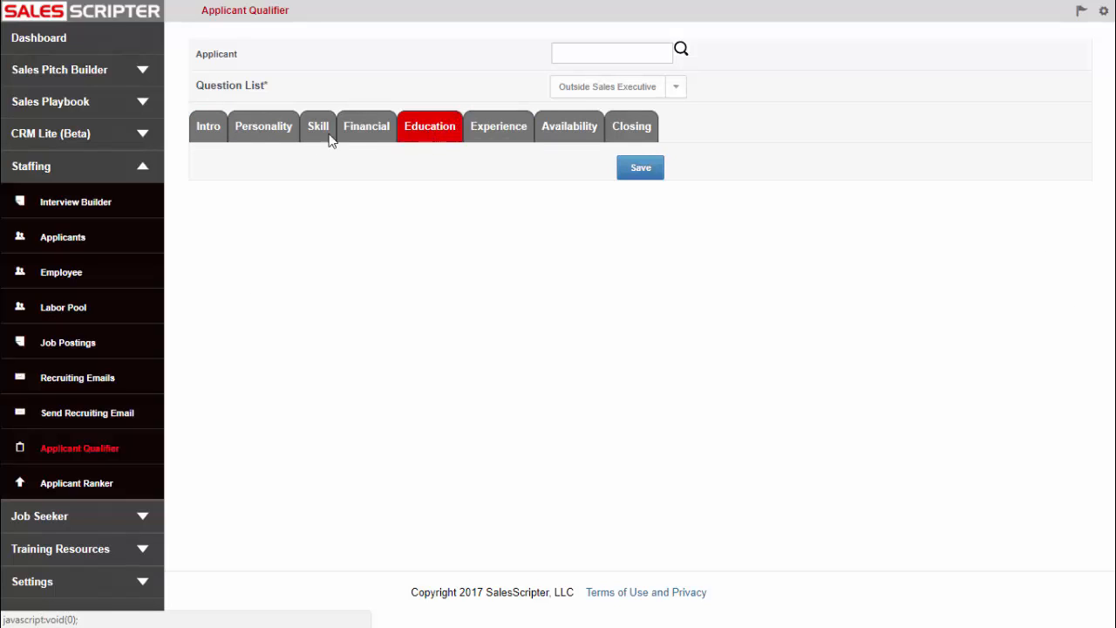
left_click(262, 129)
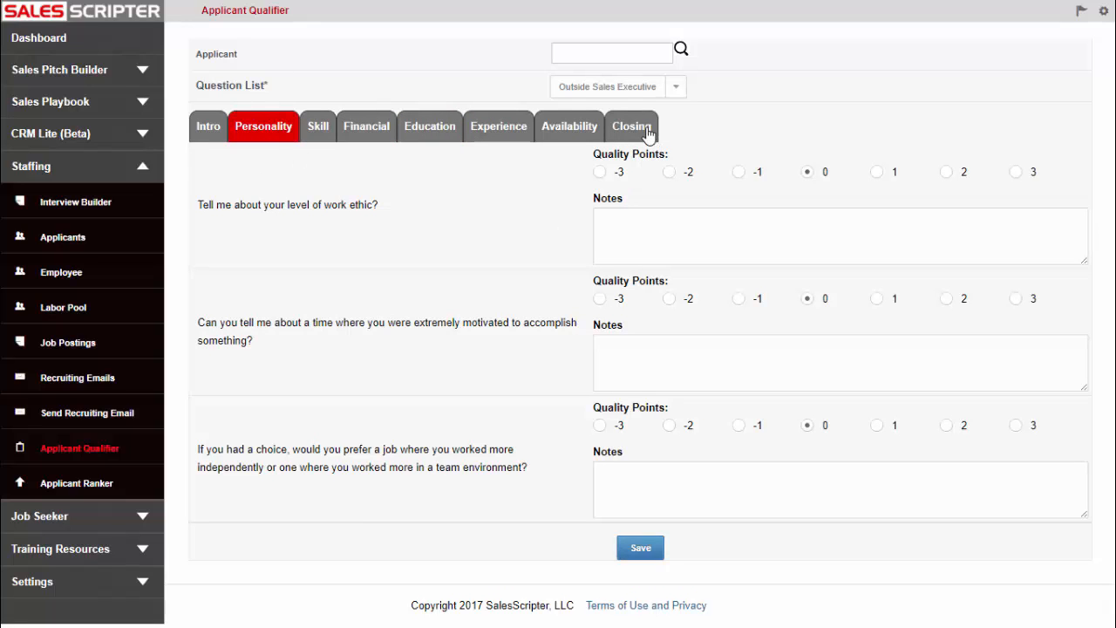
left_click(662, 238)
left_click(636, 369)
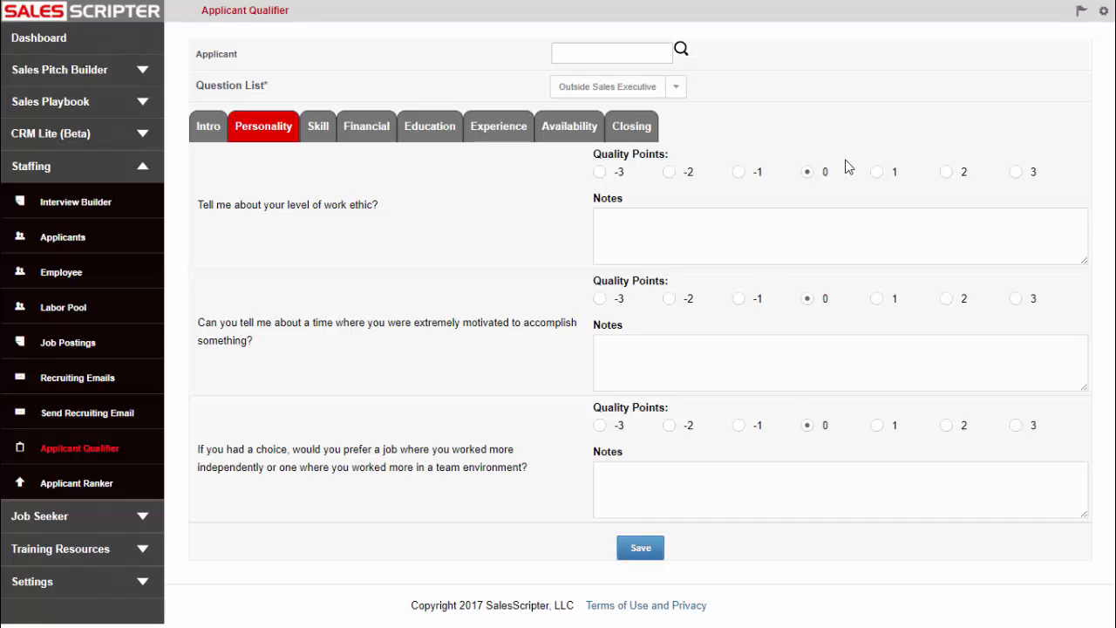